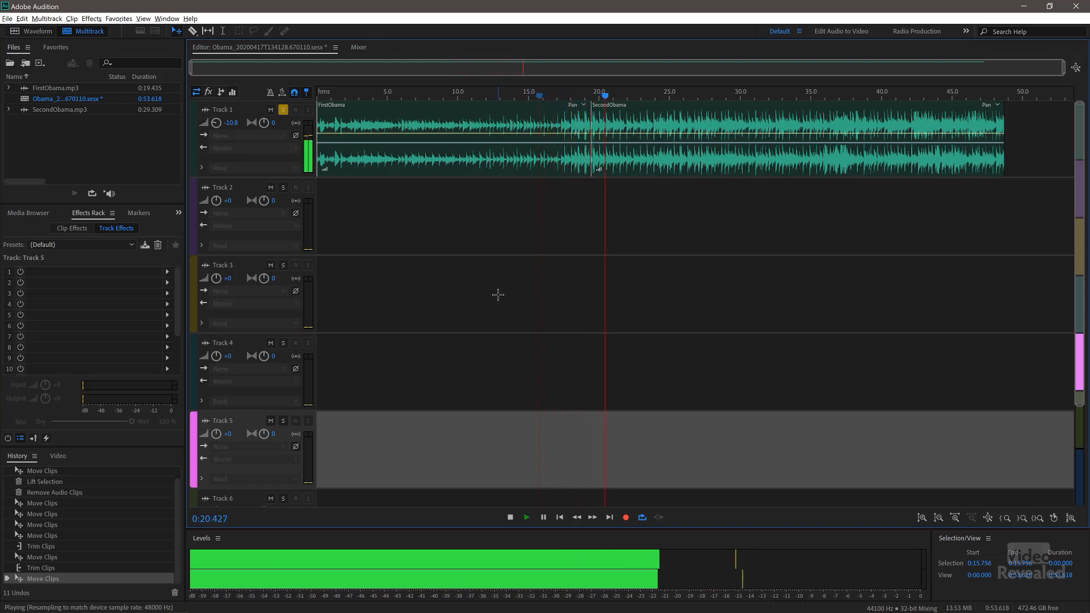
Stop playback and audition FirstObama briefly from about 15.8 seconds, shortly before its join with SecondObama.
key(space)
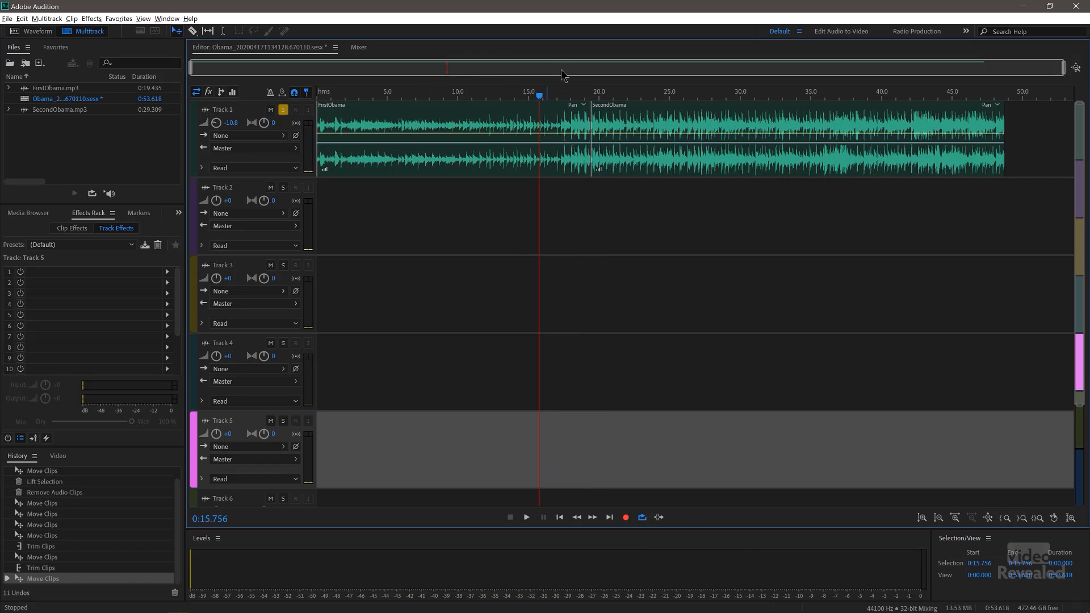
scroll(587, 69, up, 3)
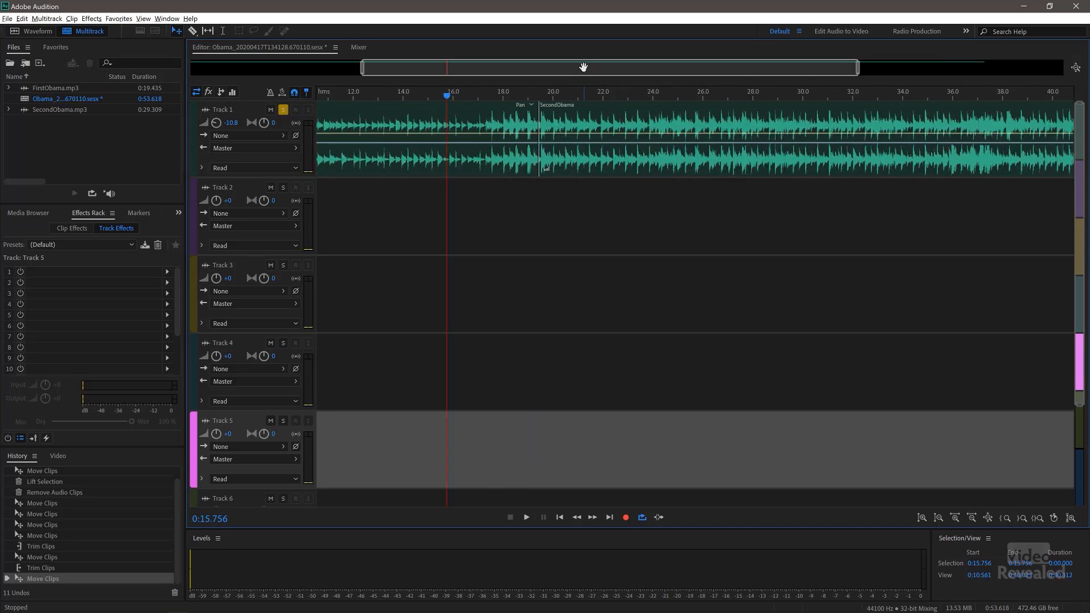
scroll(583, 67, up, 2)
drag(578, 69, 531, 69)
click(460, 97)
drag(459, 97, 477, 97)
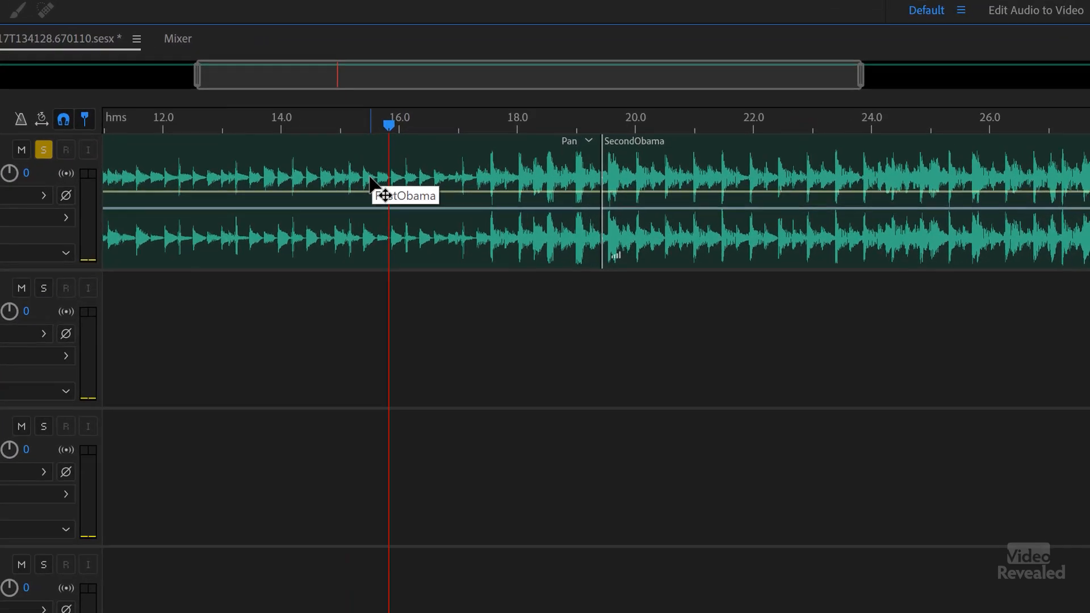
key(space)
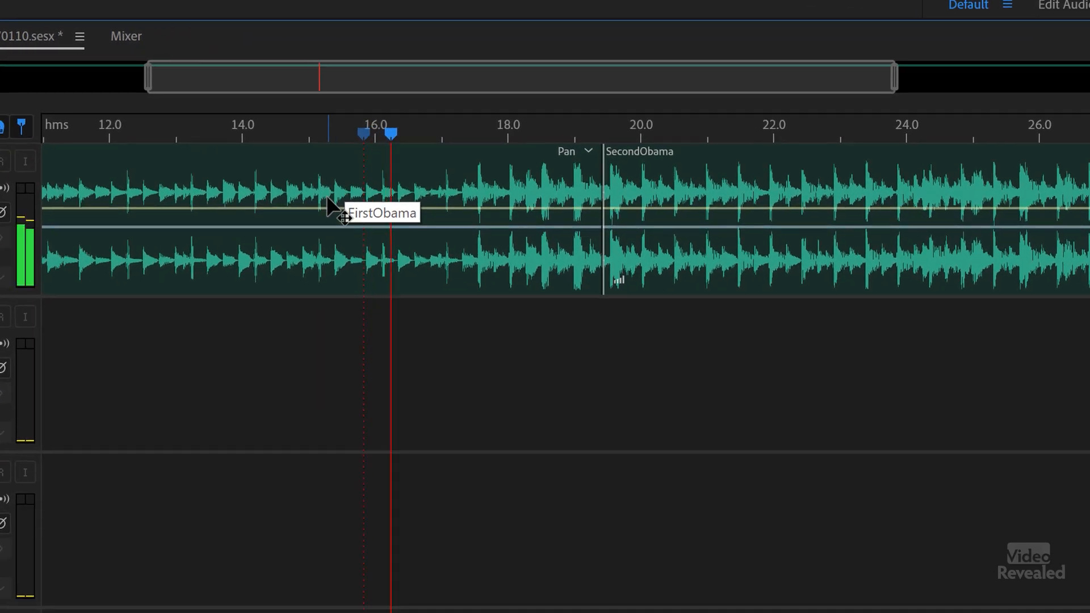
key(space)
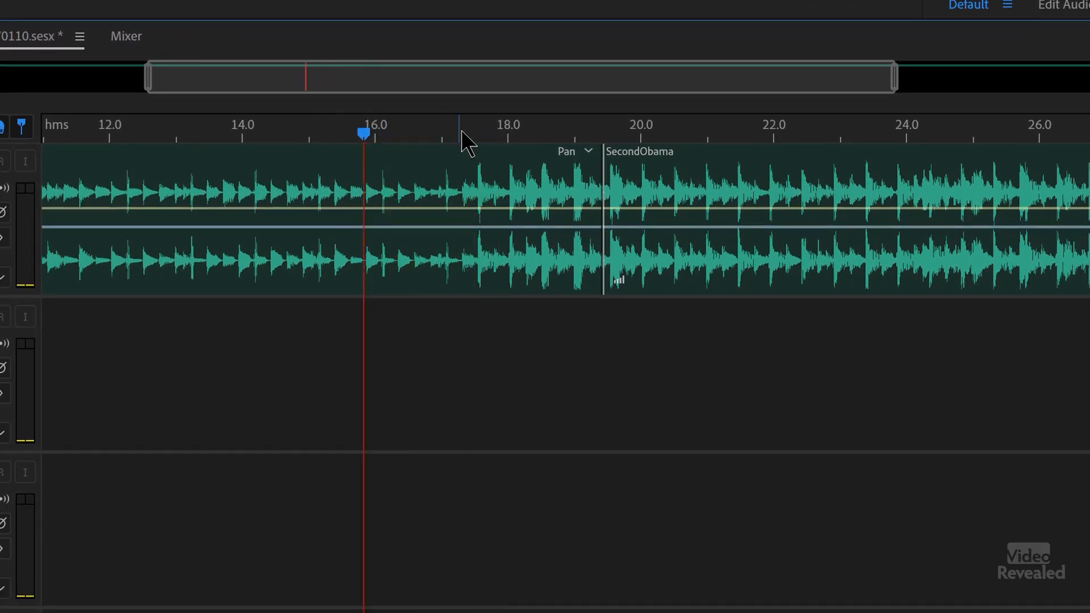
Select the time range from about 17.6 to 21.5 seconds across the join of the two clips for looped playback.
drag(479, 140, 480, 138)
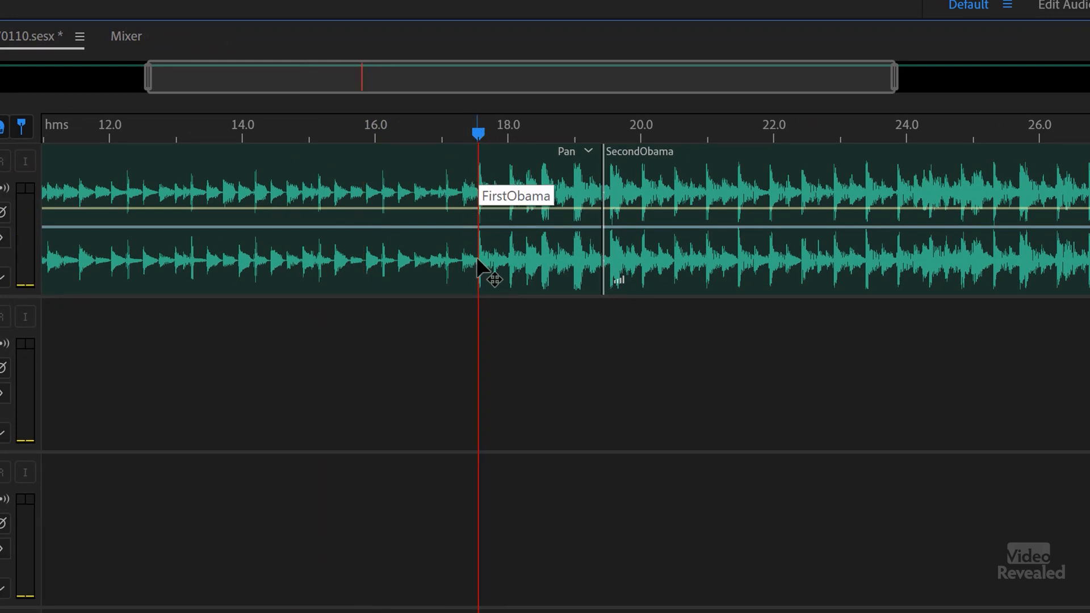
key(shift+End)
key(space)
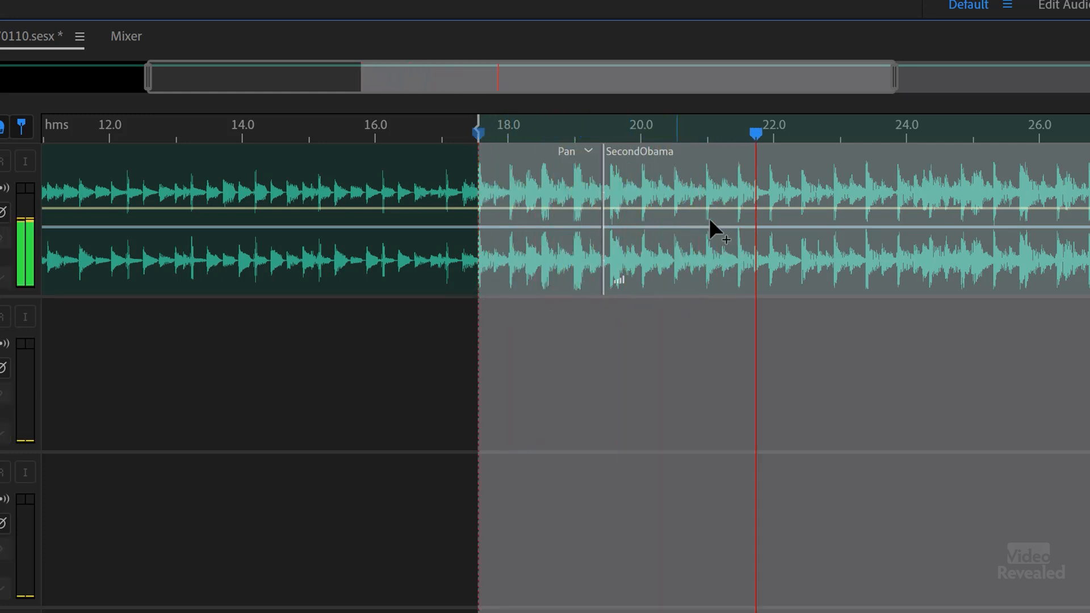
key(space)
drag(732, 137, 738, 137)
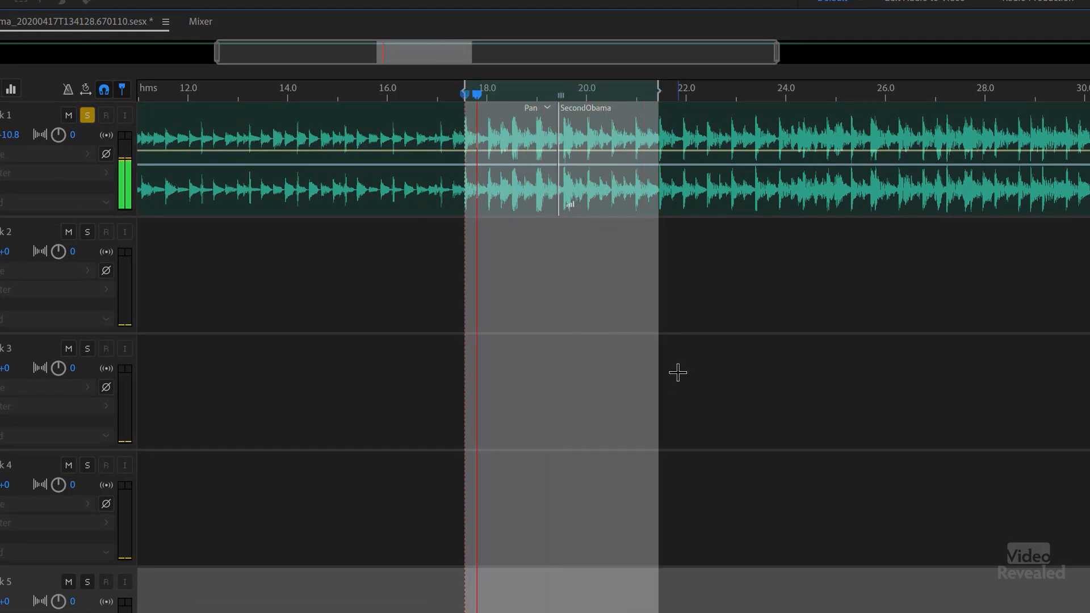
Move SecondObama slightly earlier, to about 19.35 seconds, so it overlaps and crossfades with the end of FirstObama.
drag(216, 54, 290, 55)
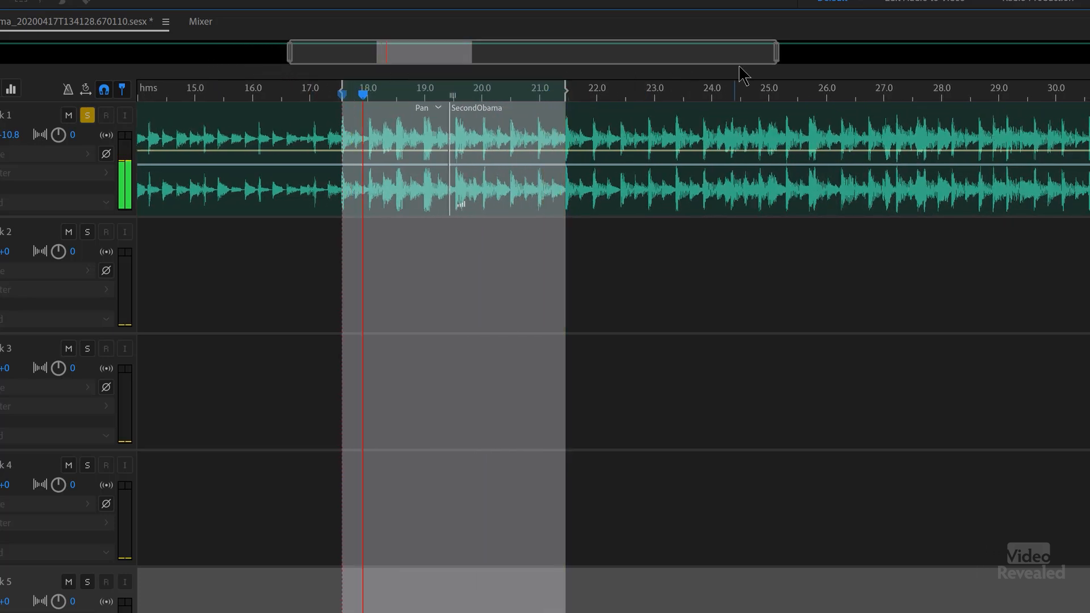
drag(776, 55, 572, 60)
drag(699, 124, 692, 131)
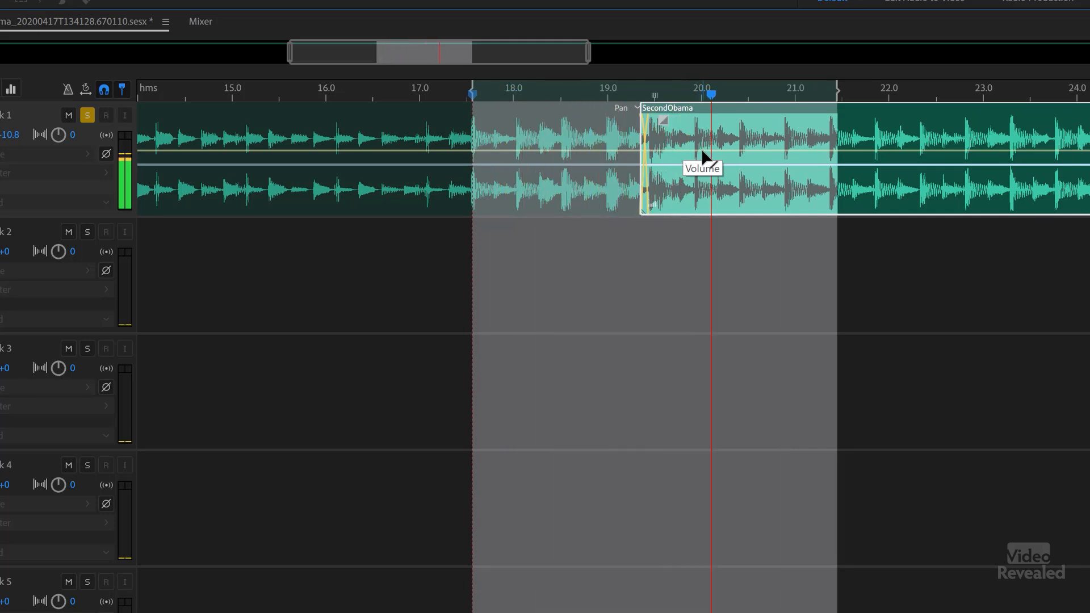
Compare the join without and with the overlap, and shift SecondObama slightly later to start at about 19.37 seconds.
drag(293, 59, 369, 58)
drag(581, 50, 511, 51)
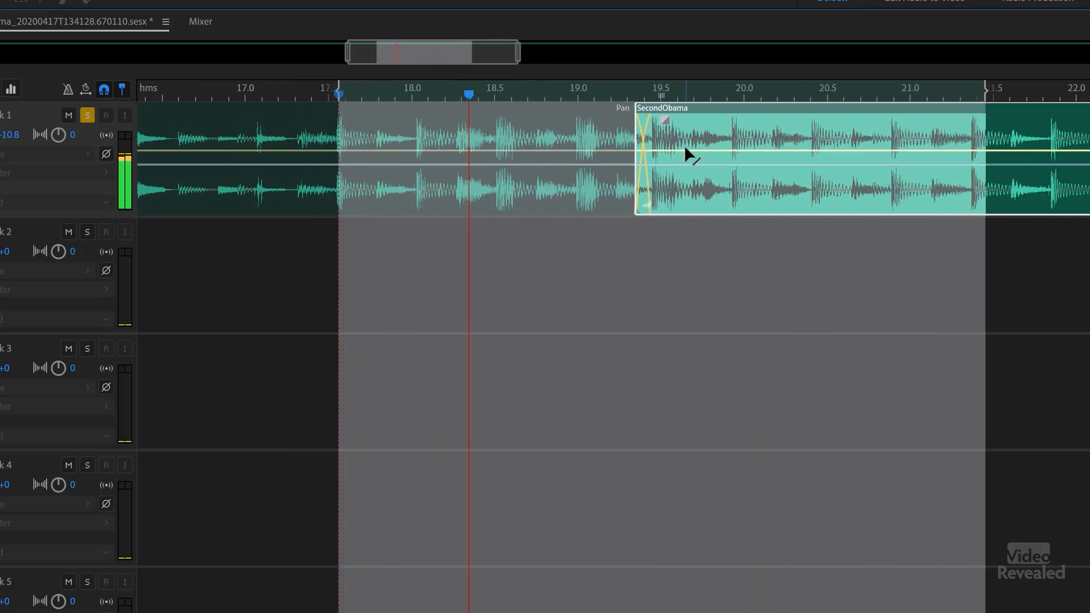
key(ctrl+z)
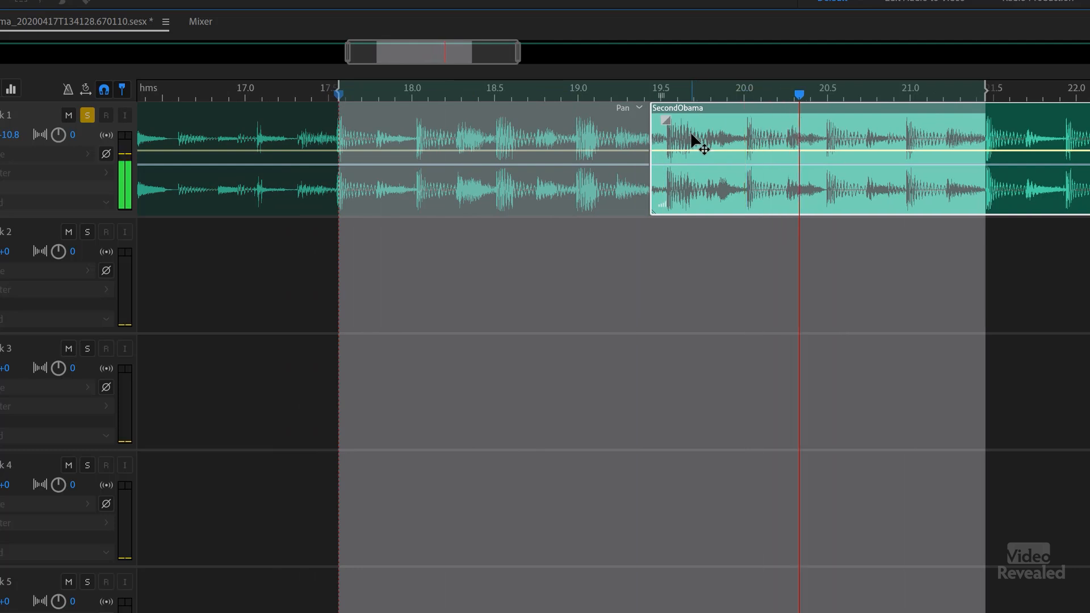
key(ctrl+shift+z)
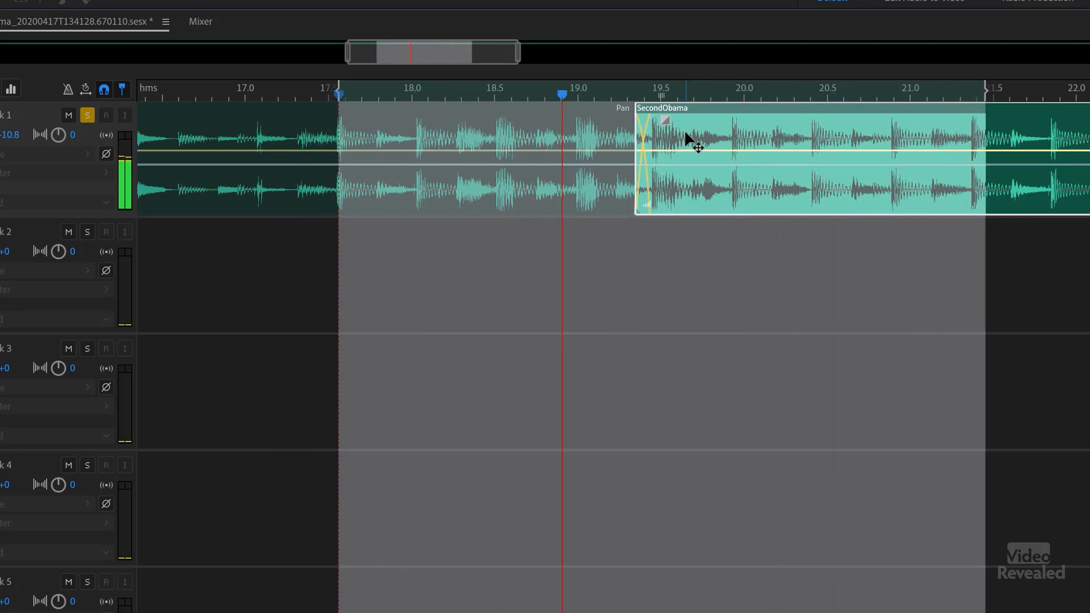
drag(690, 139, 694, 141)
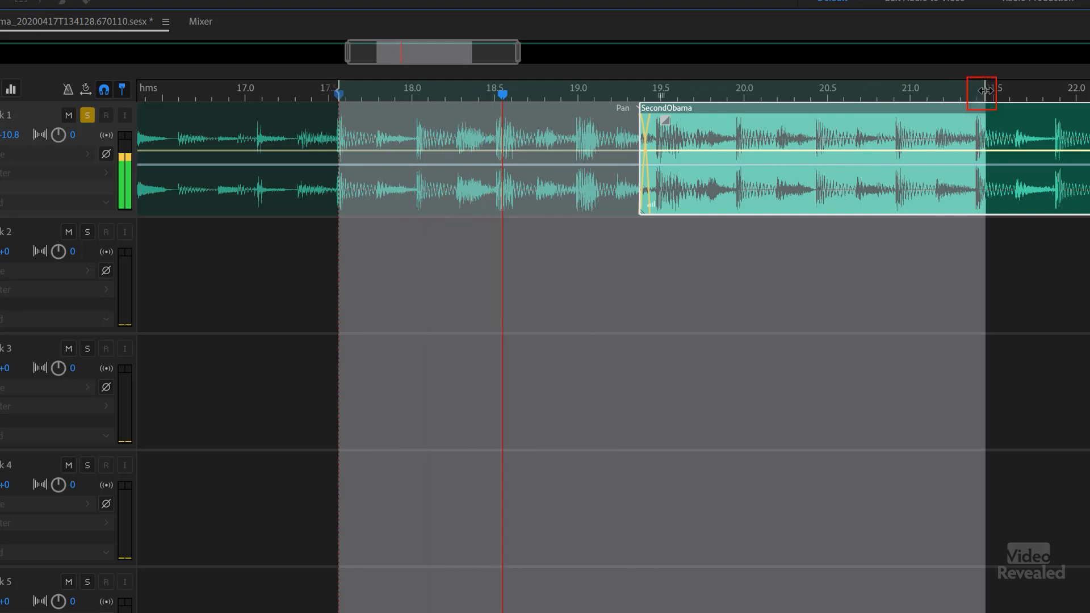
Shorten the loop selection to end at about 21.4 seconds, and clear the time selection after playback.
drag(986, 89, 977, 90)
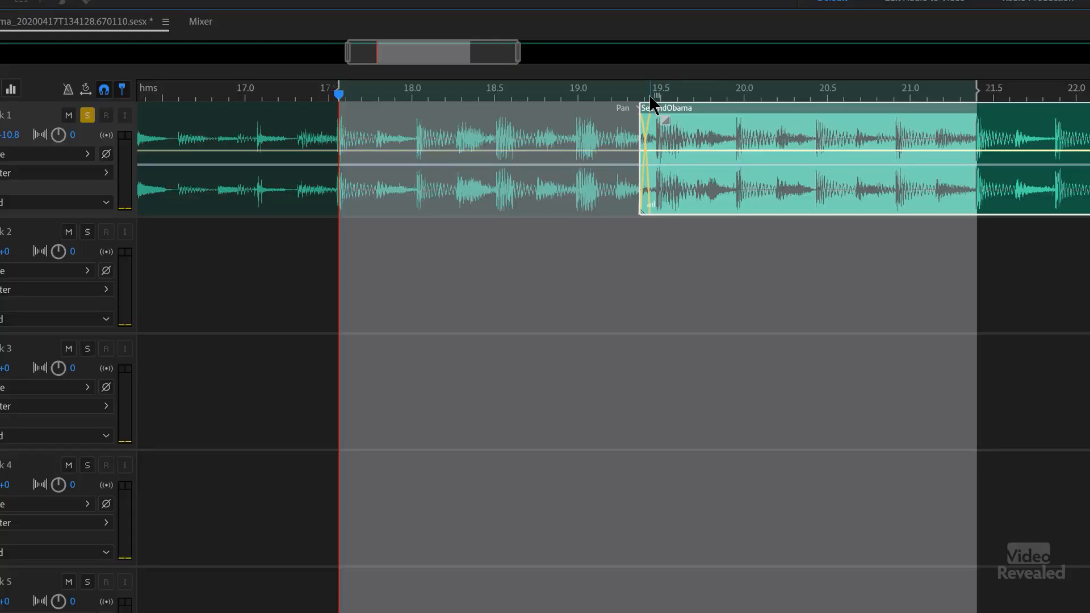
right_click(652, 83)
click(731, 139)
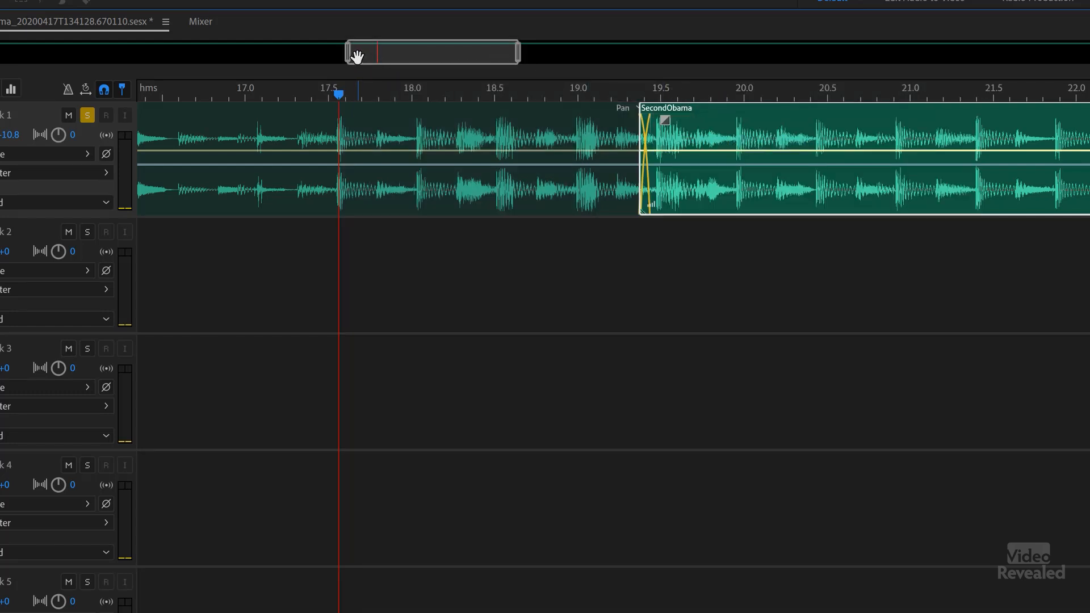
Inspect the crossfade near 19.4 seconds closely and try shifting the SecondObama clip.
drag(350, 57, 415, 56)
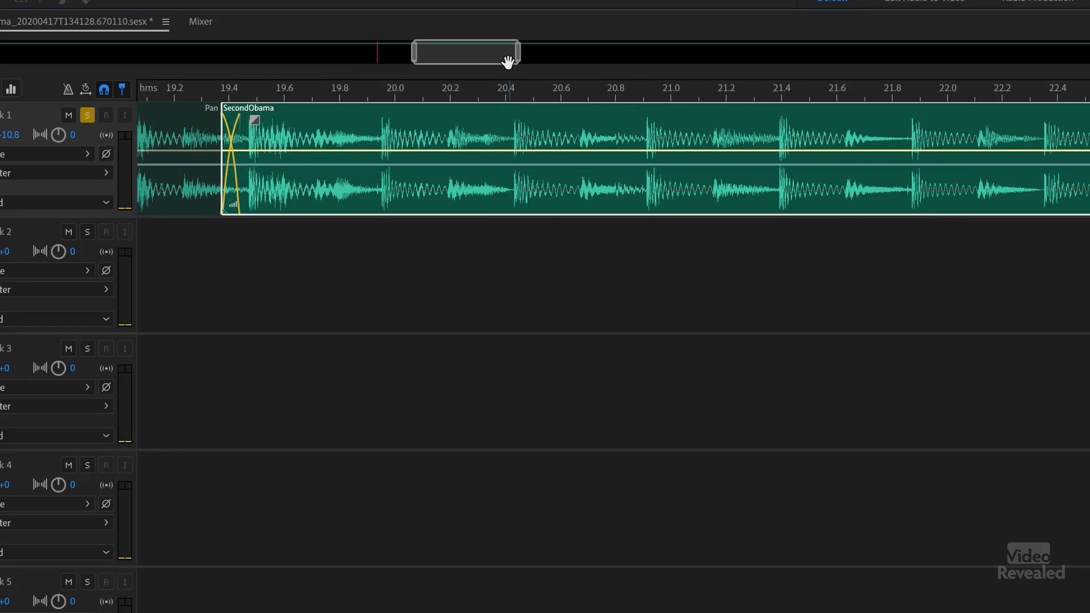
drag(516, 54, 433, 54)
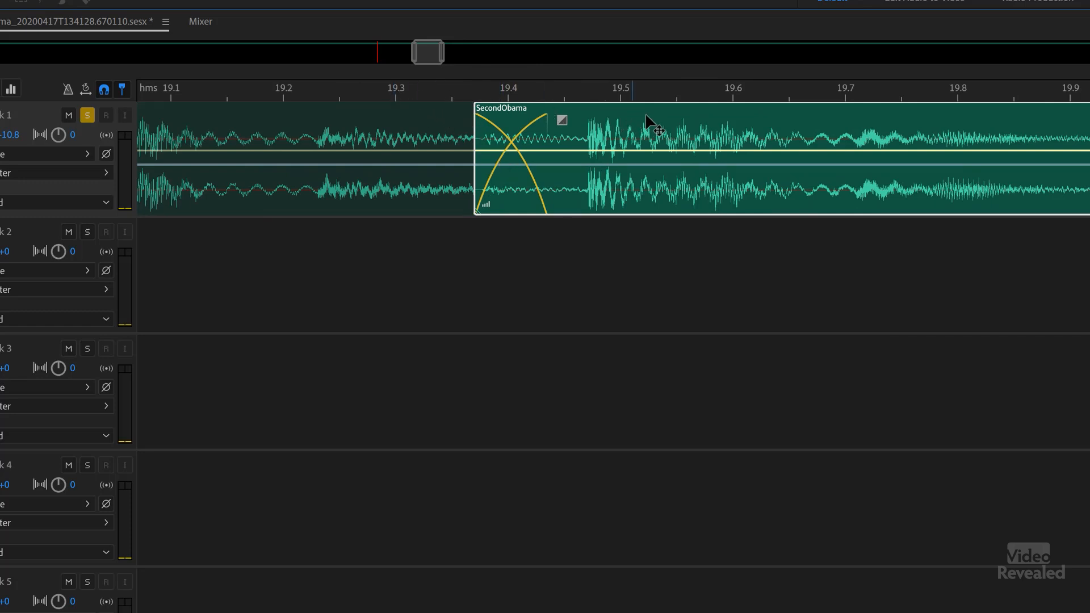
drag(664, 117, 636, 159)
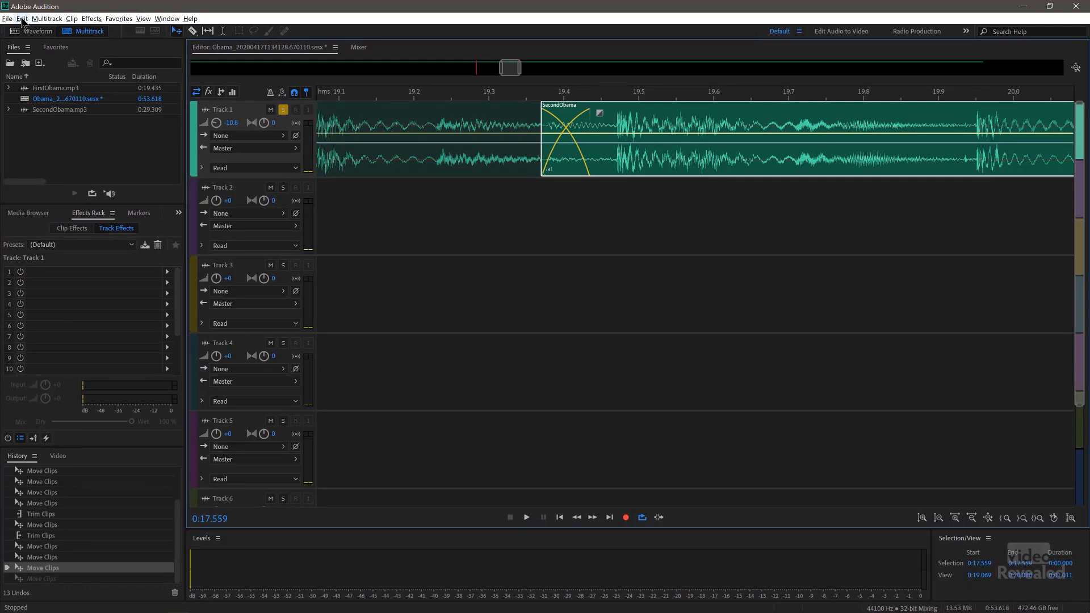
Check the Multitrack Clips preferences for the option that automatically crossfades overlapping clips, and leave the preferences.
click(22, 19)
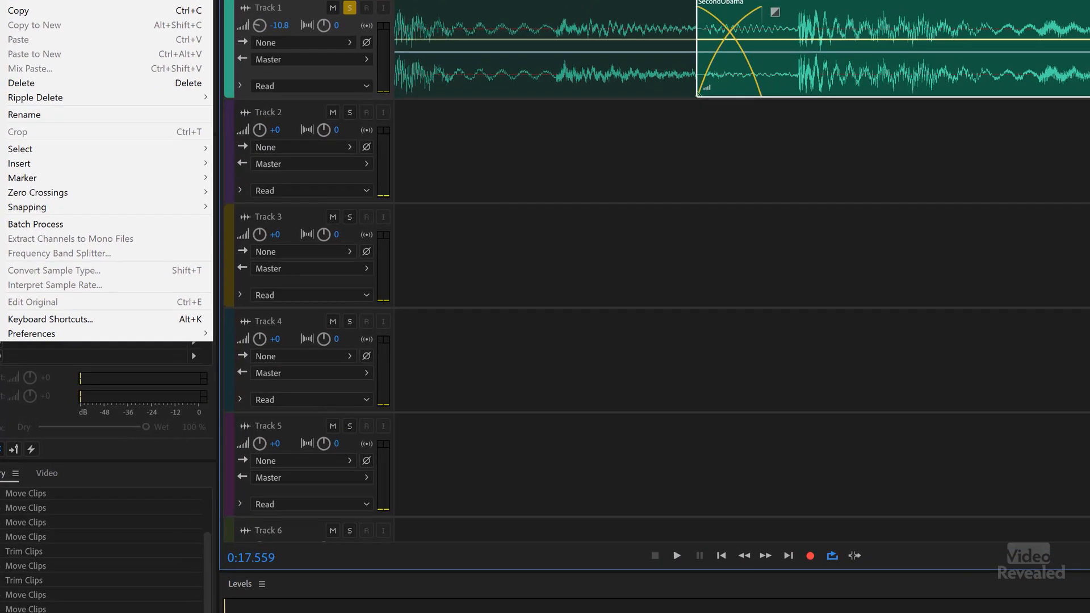
mouse_move(11, 327)
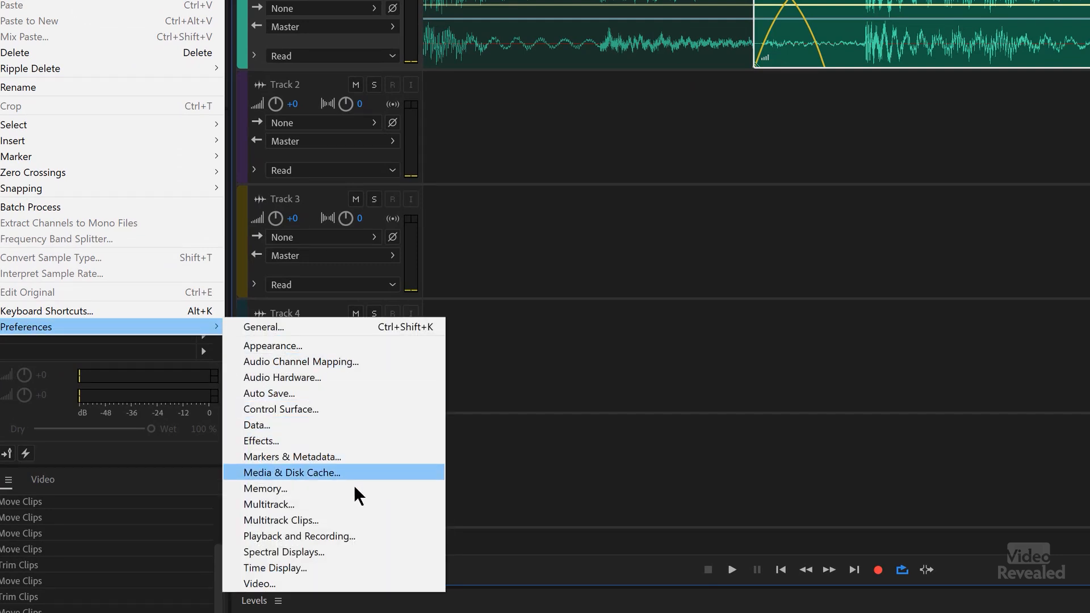
click(340, 519)
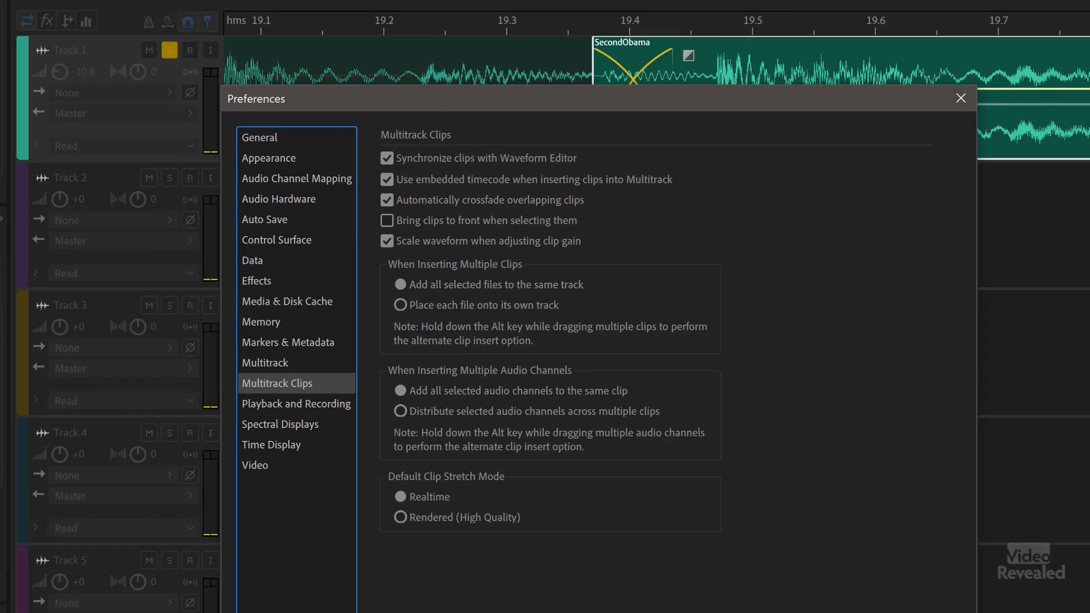
click(738, 459)
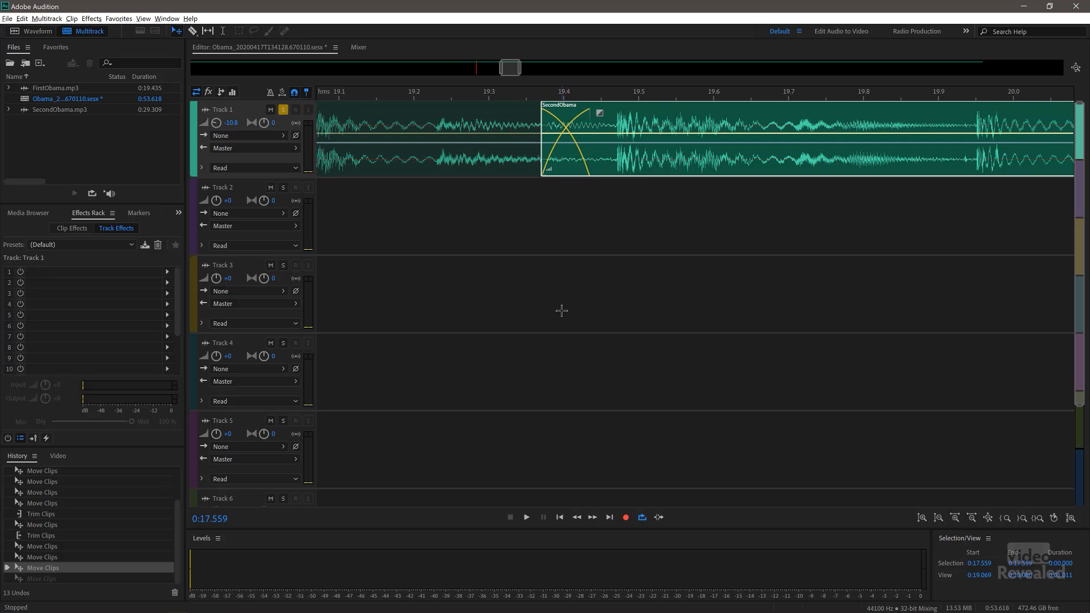
Show the whole session's length and open SecondObama.mp3 in the Waveform editor.
key(backslash)
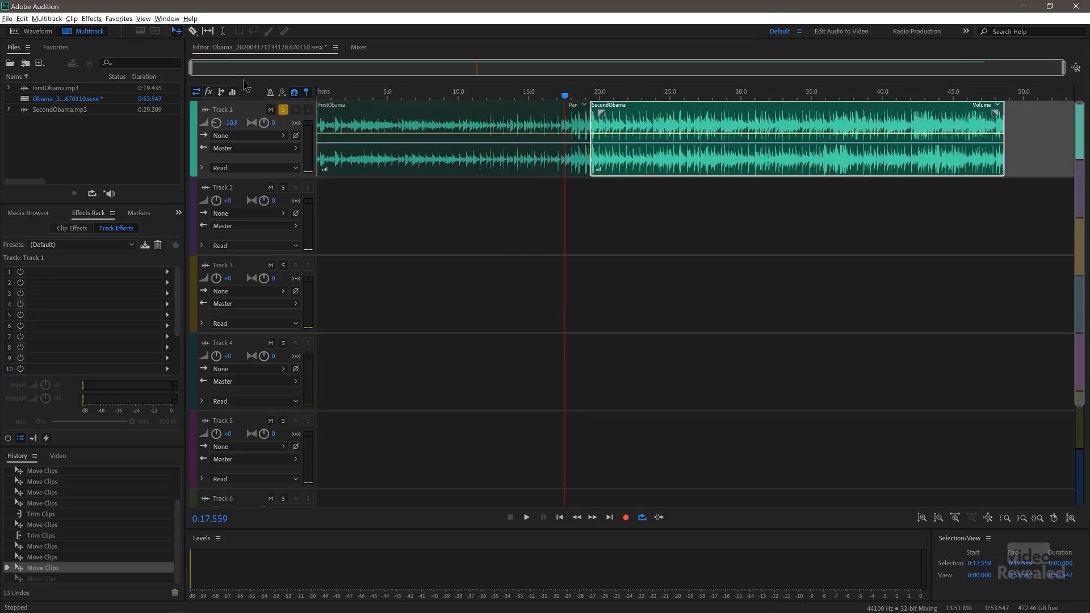
double_click(25, 110)
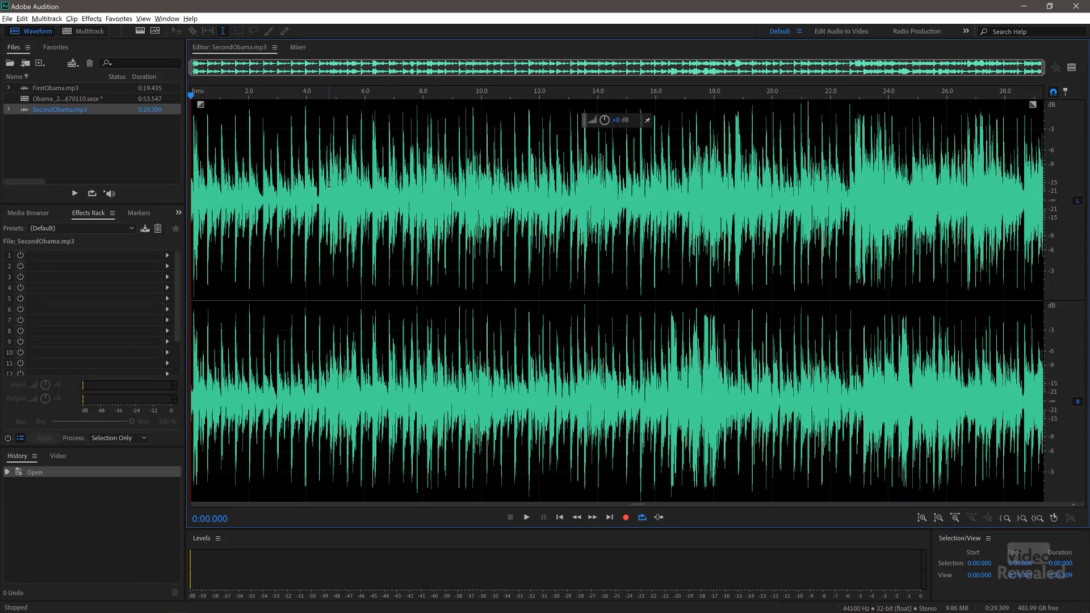
Return to the multitrack editor and close the Obama session file without saving its changes.
click(26, 99)
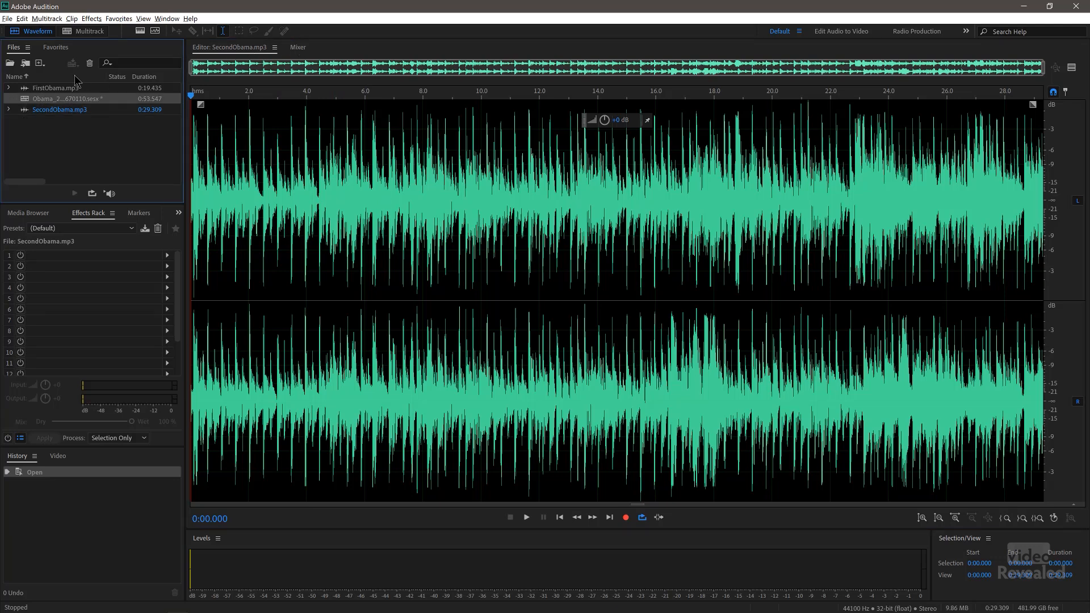
click(79, 32)
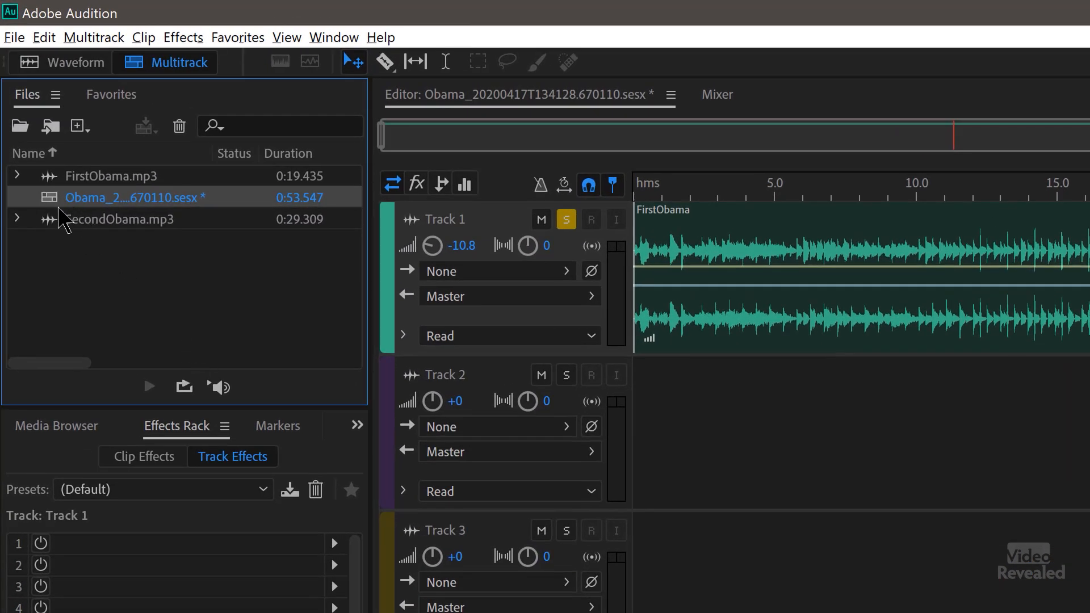
key(Delete)
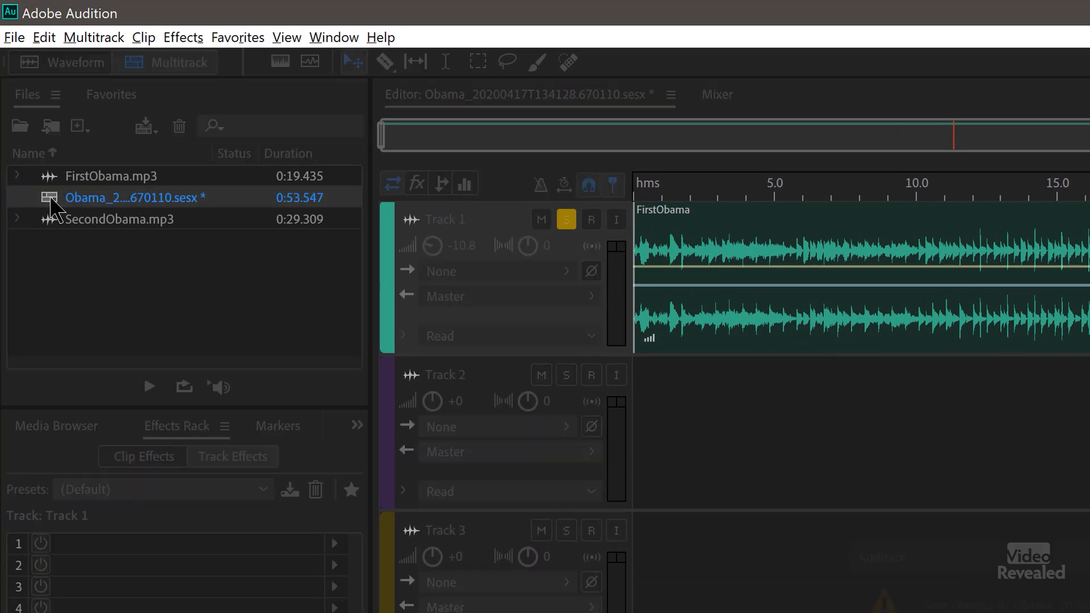
key(n)
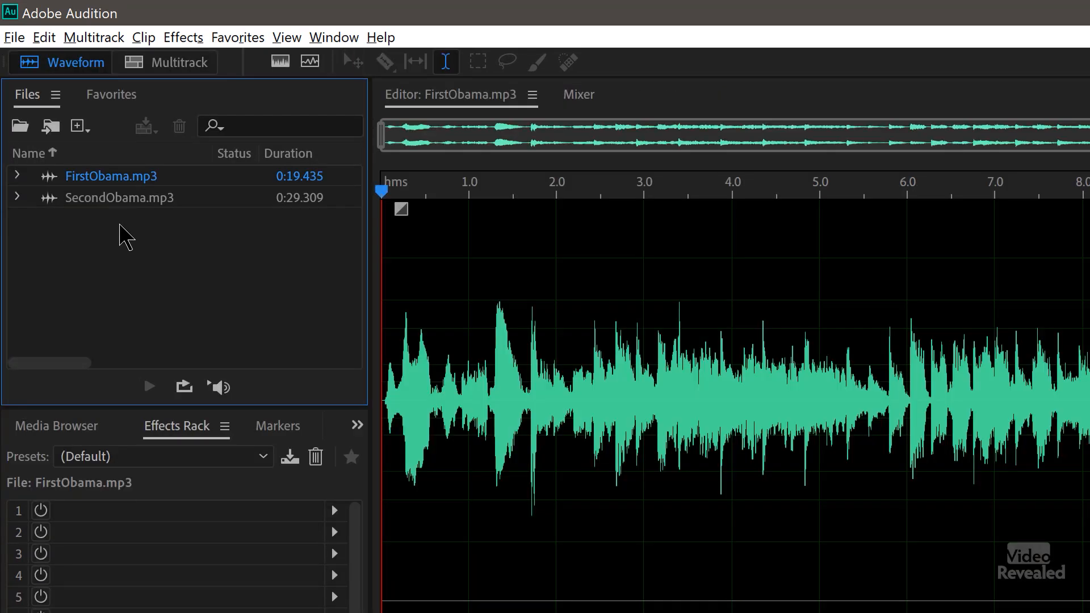
Insert FirstObama.mp3 and SecondObama.mp3 into a new multitrack session named Untitled Session 1, adding both files to the same track.
drag(119, 224, 78, 173)
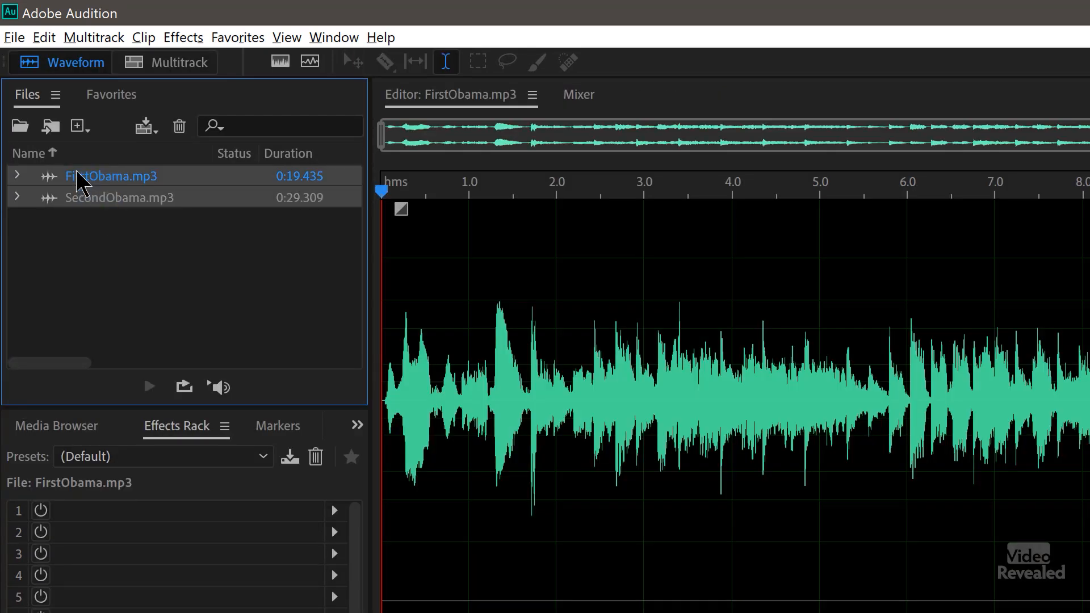
right_click(78, 174)
mouse_move(211, 212)
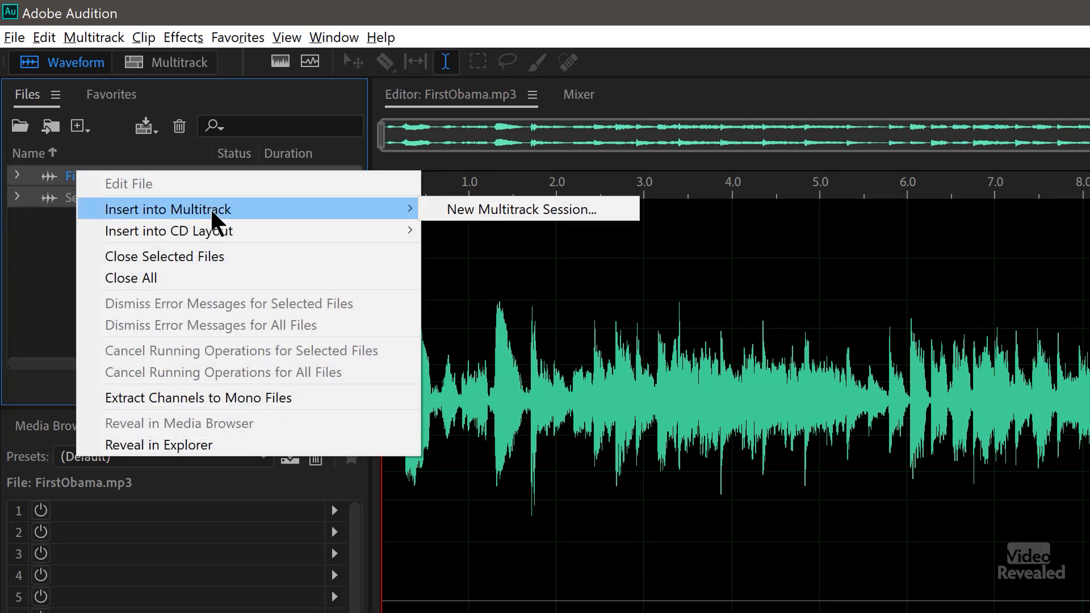
click(489, 213)
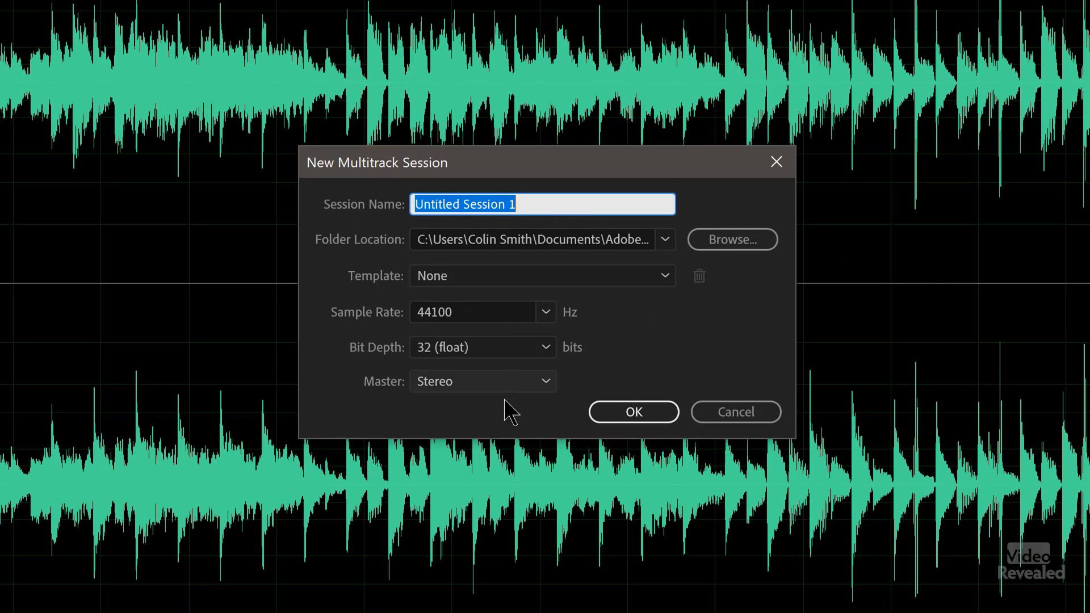
click(628, 276)
click(628, 276)
click(645, 406)
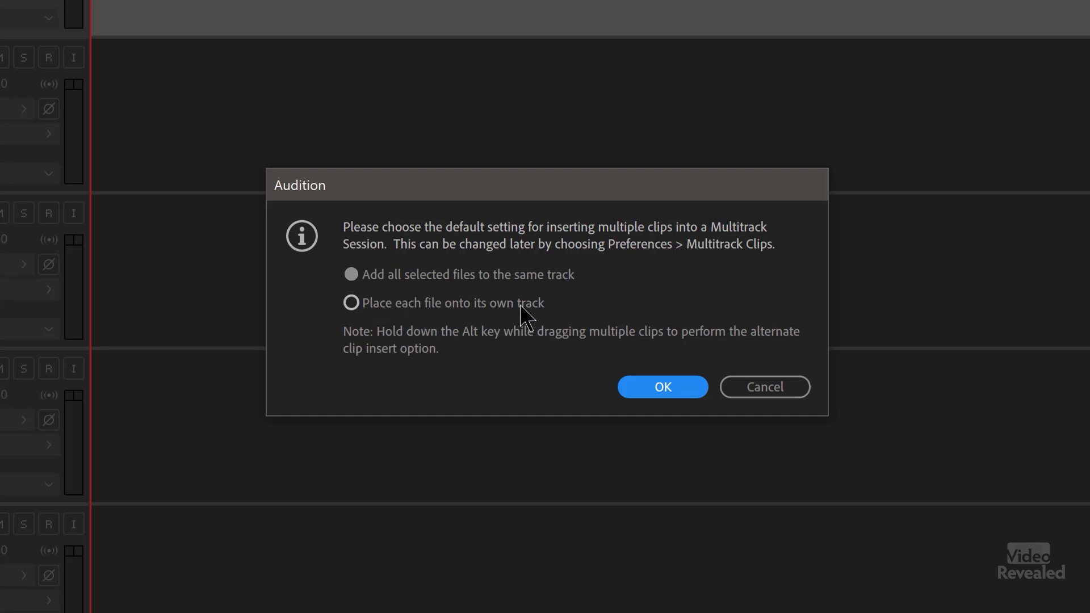
click(663, 387)
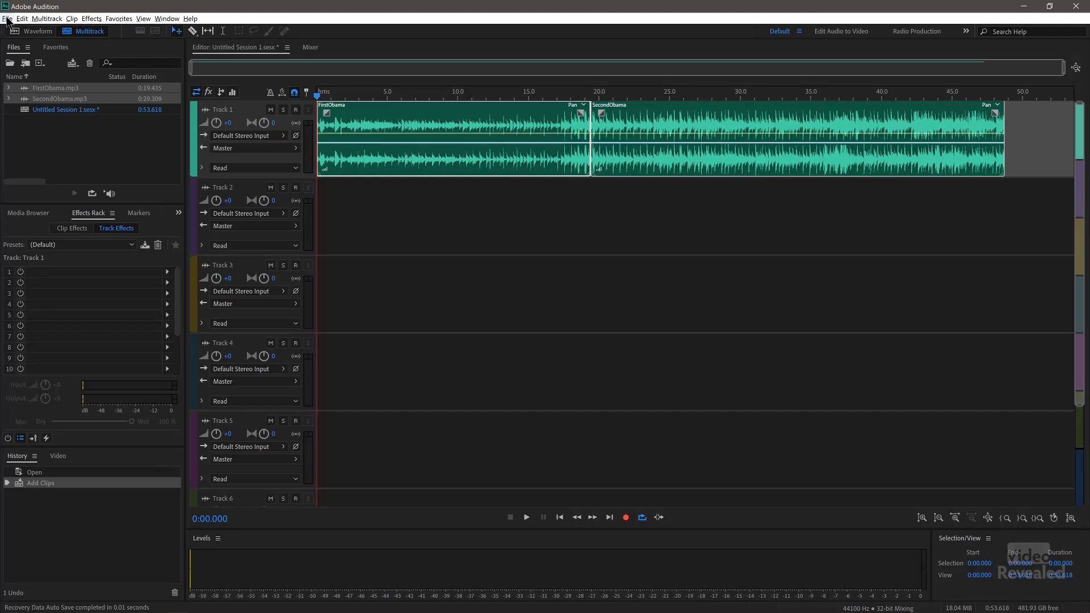
Start a multitrack mixdown export of the entire session.
click(6, 18)
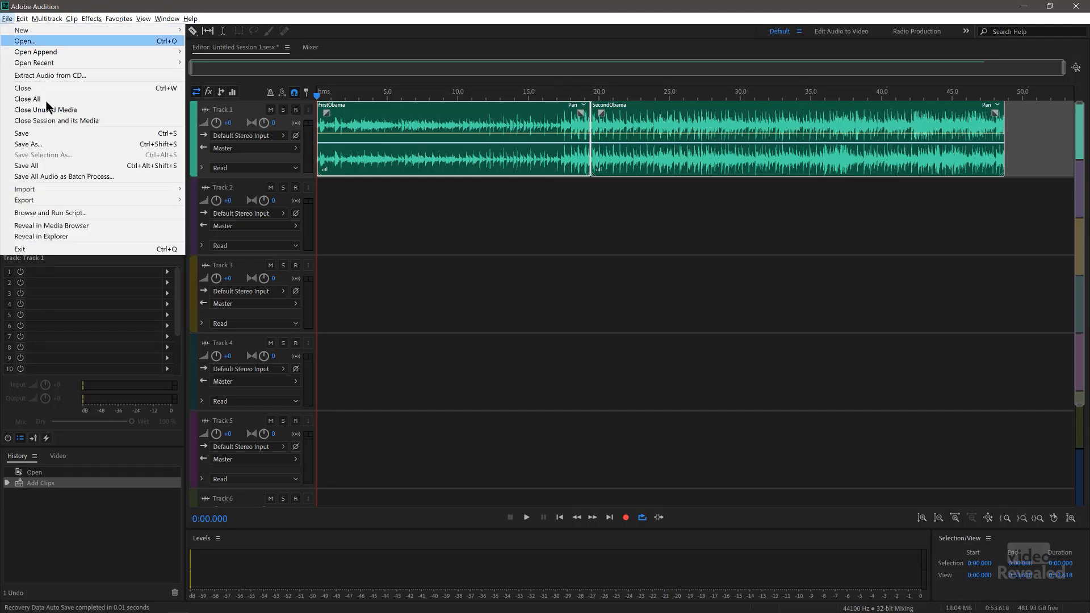
mouse_move(136, 199)
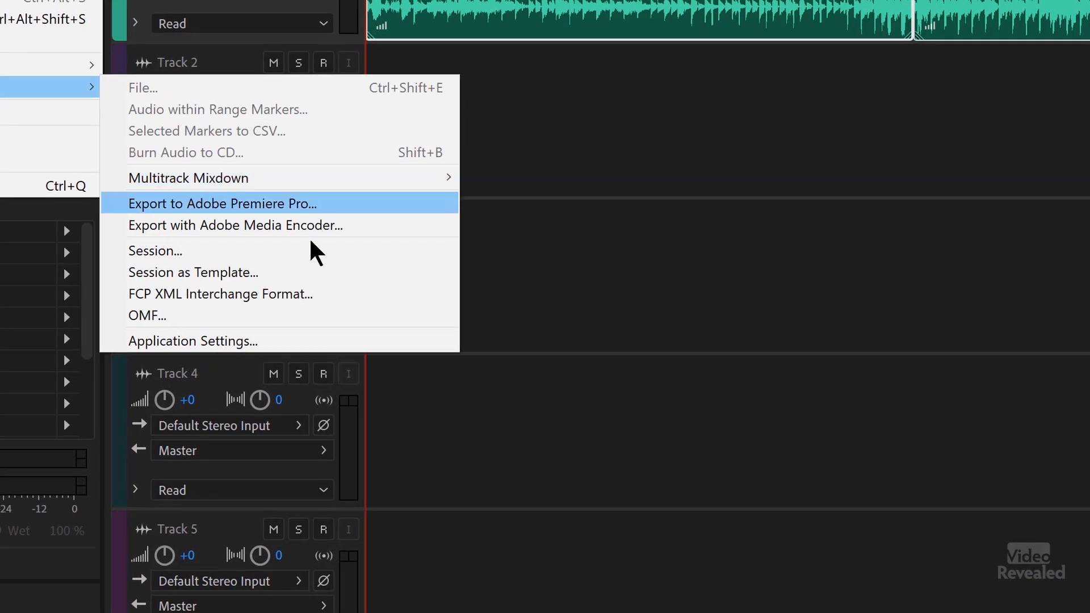
mouse_move(298, 176)
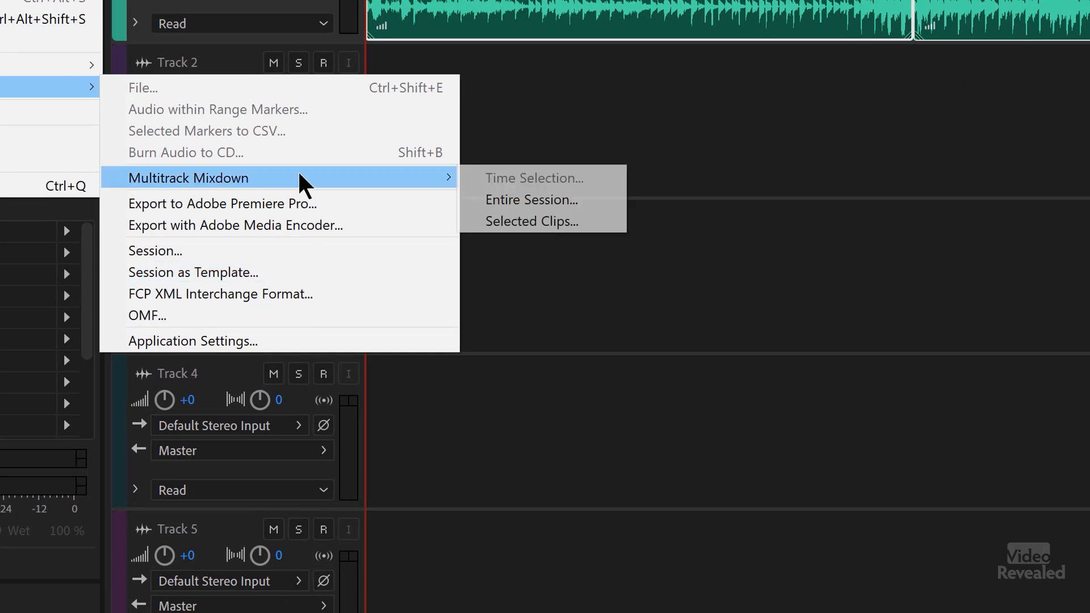
click(577, 200)
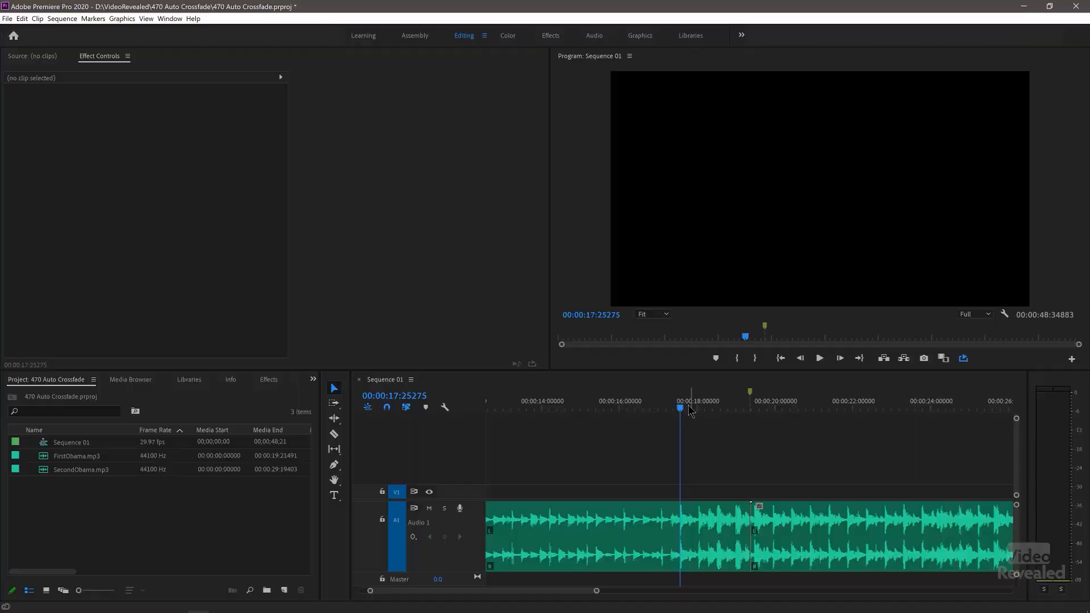
Switch to Premiere Pro, play Sequence 01 across the cut between the two audio clips, and stop with the playhead at the cut.
click(684, 409)
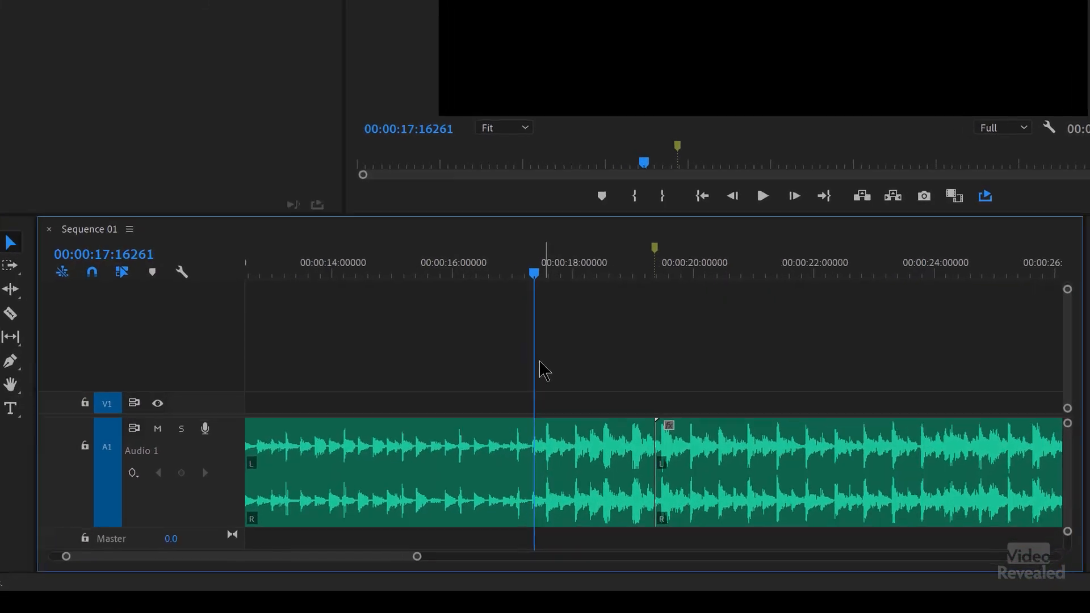
key(space)
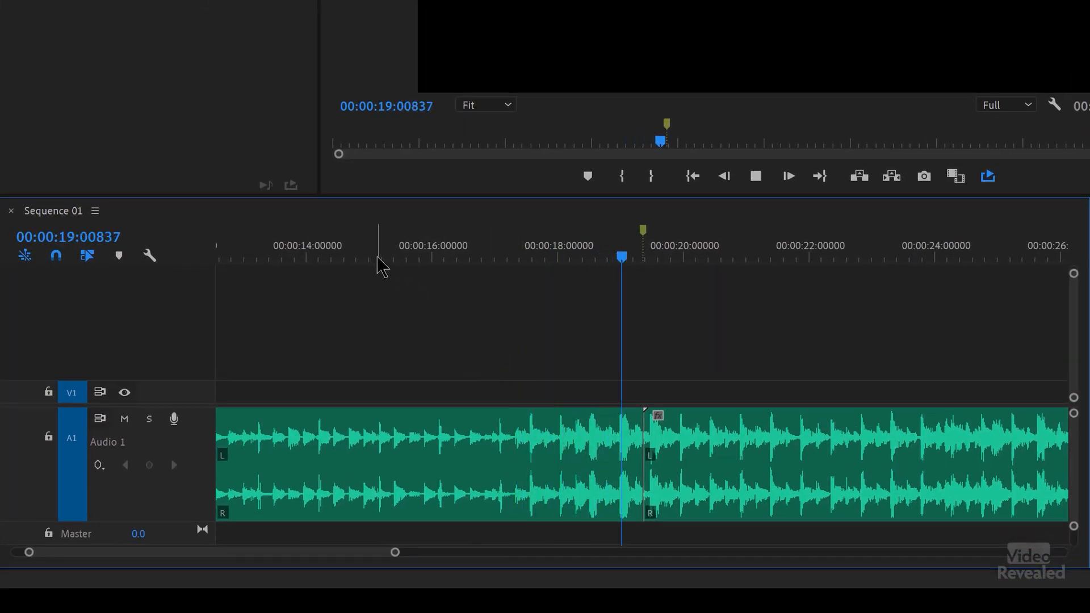
click(645, 257)
Move the second audio clip later, extend the first clip's end, and place the second clip directly against the new end.
key(equal)
key(equal)
key(equal)
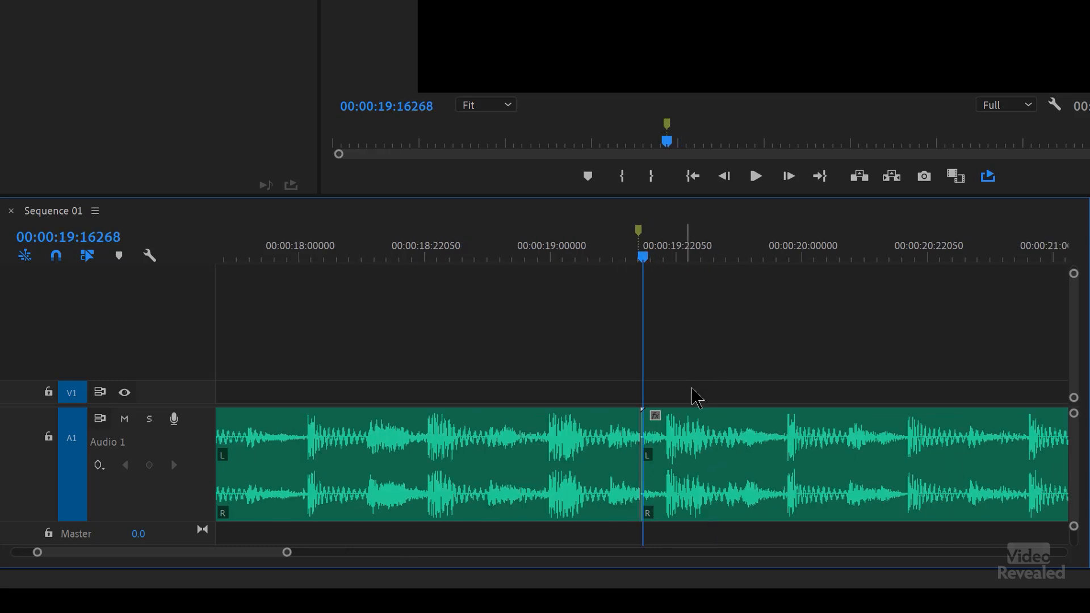
drag(694, 423, 727, 432)
drag(643, 430, 724, 470)
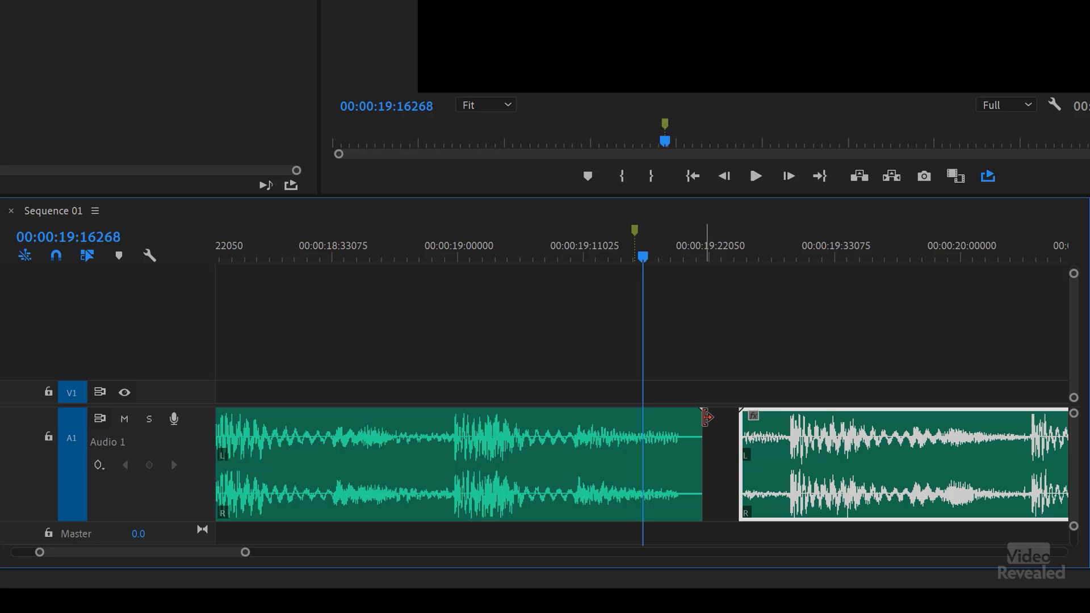
drag(778, 434, 710, 435)
Play the sequence repeatedly from about 18 seconds to listen to the join between the extended first clip and the second clip.
key(minus)
key(minus)
key(minus)
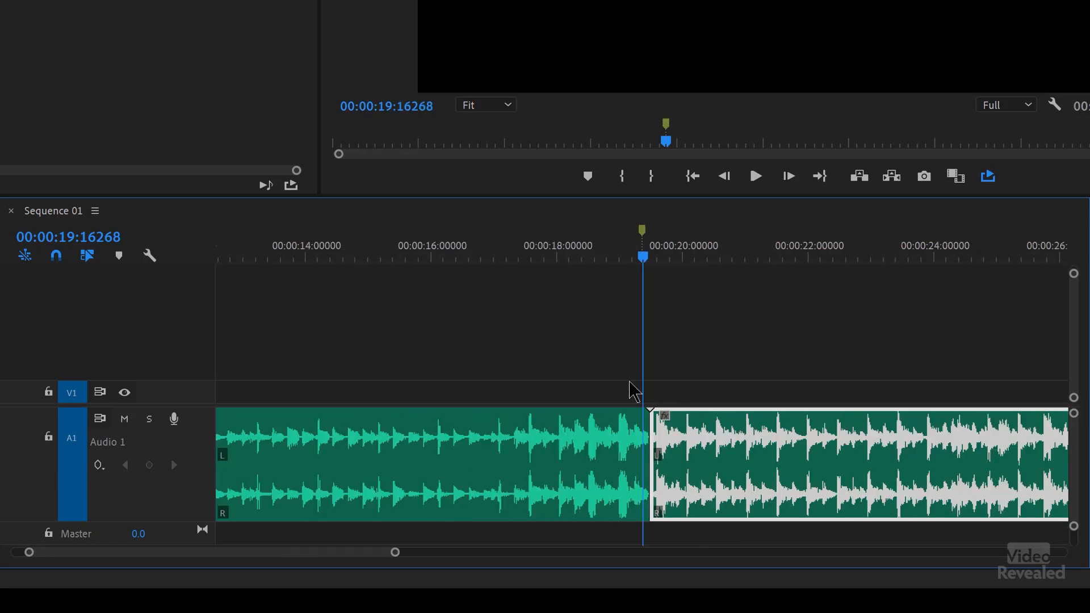
click(600, 255)
key(space)
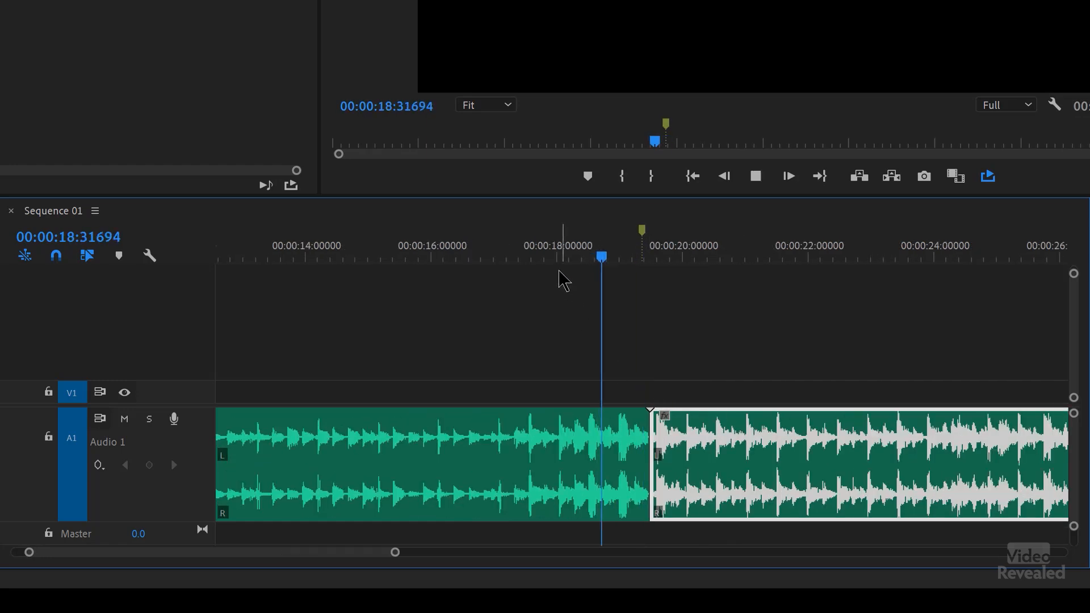
click(586, 256)
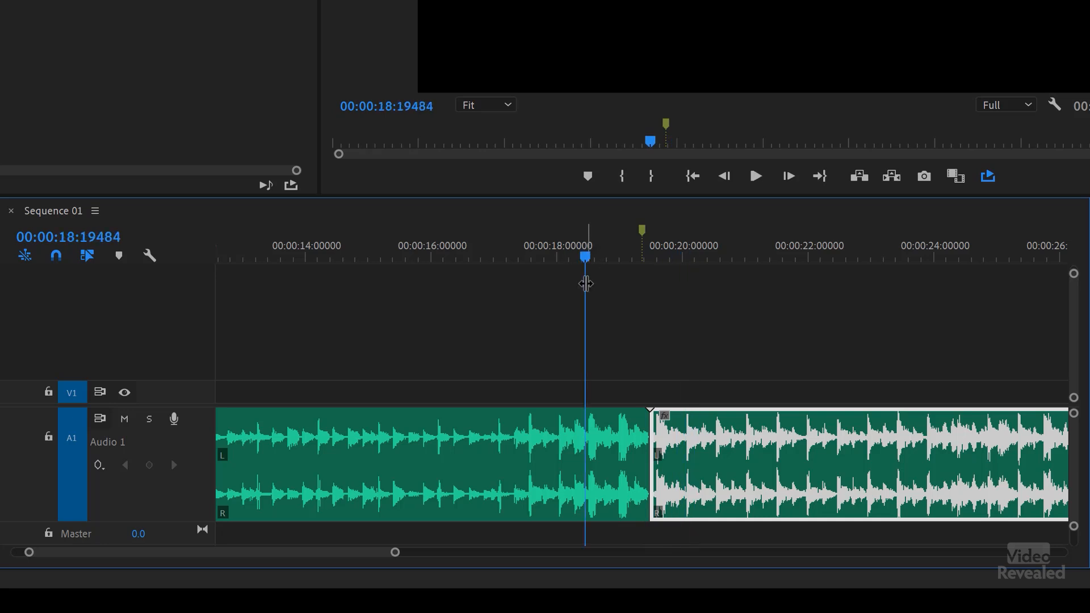
key(space)
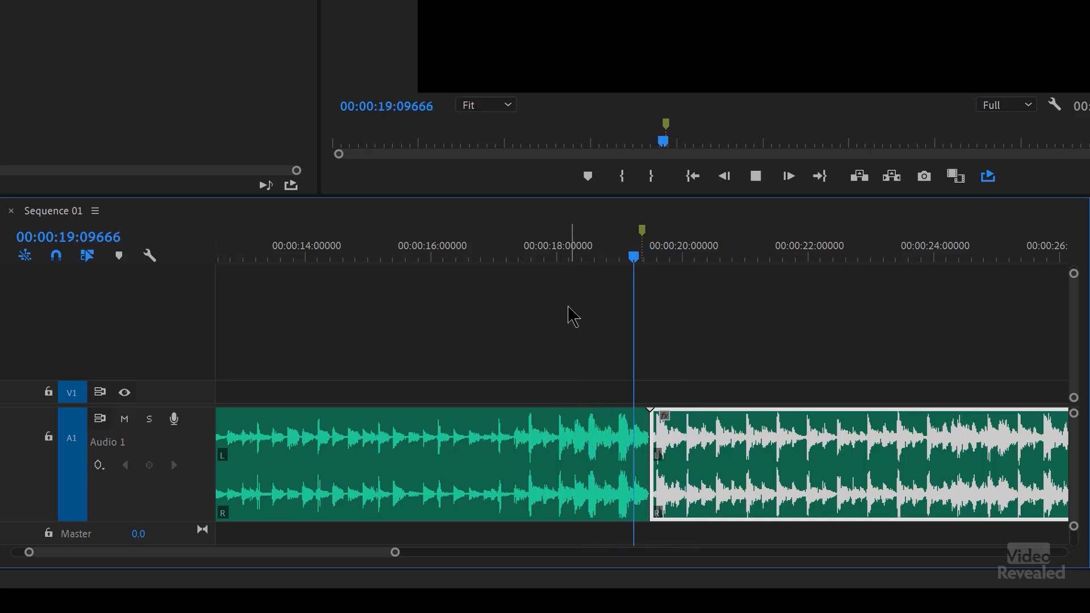
key(space)
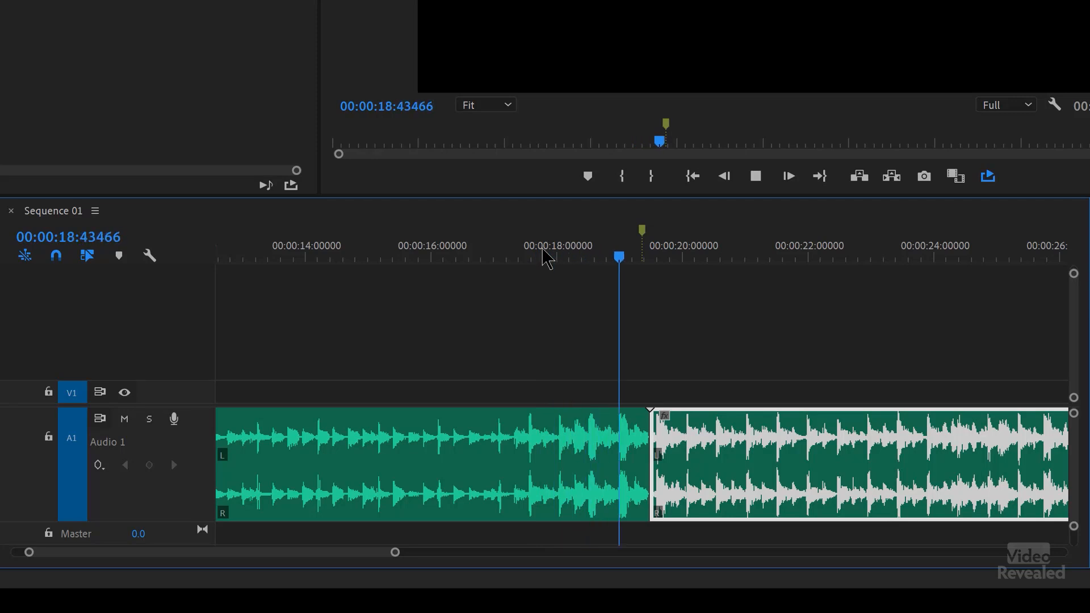
Mark an In point at about 17.5 seconds and an Out point at about 21.5 seconds around the join.
click(526, 256)
click(522, 257)
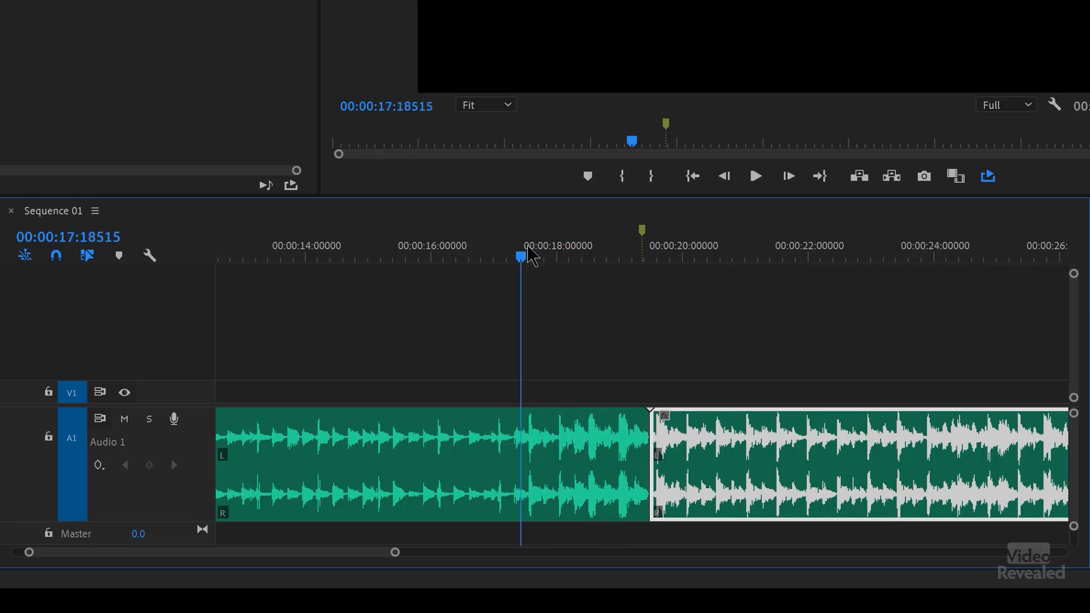
key(i)
key(space)
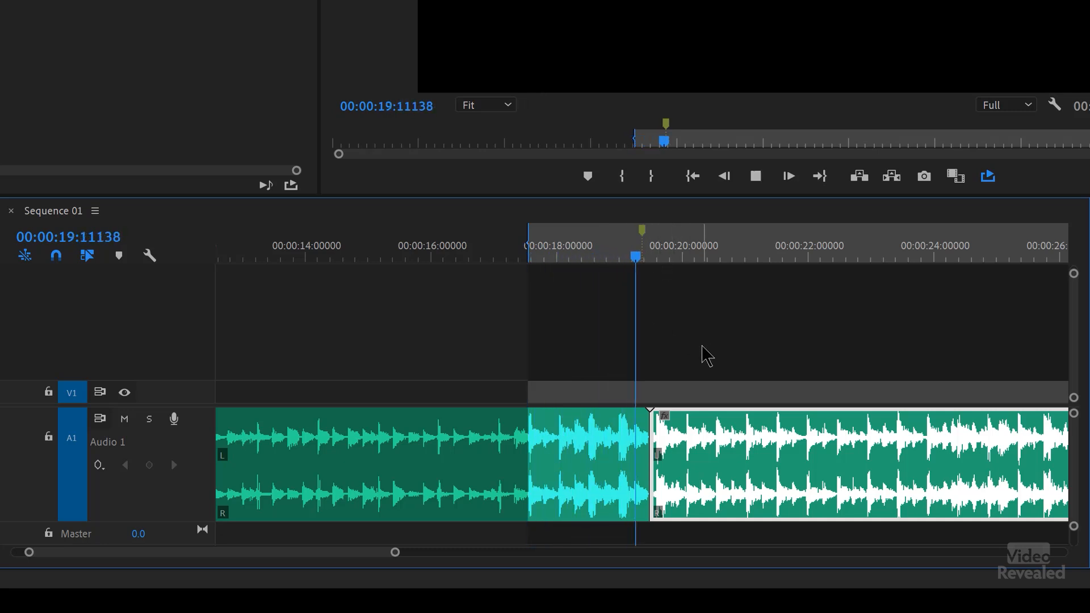
key(space)
click(780, 264)
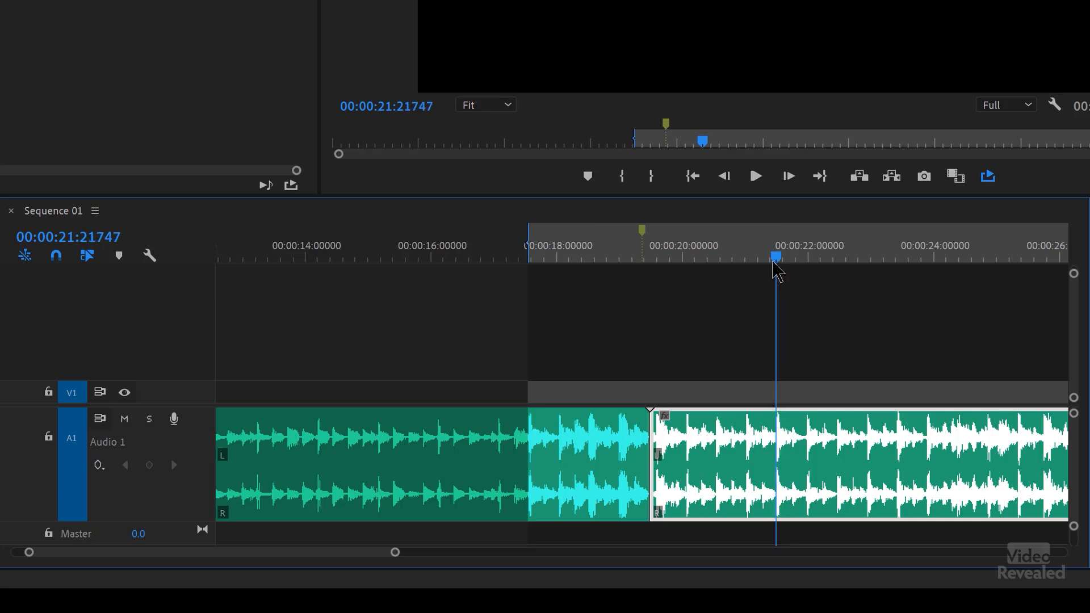
key(o)
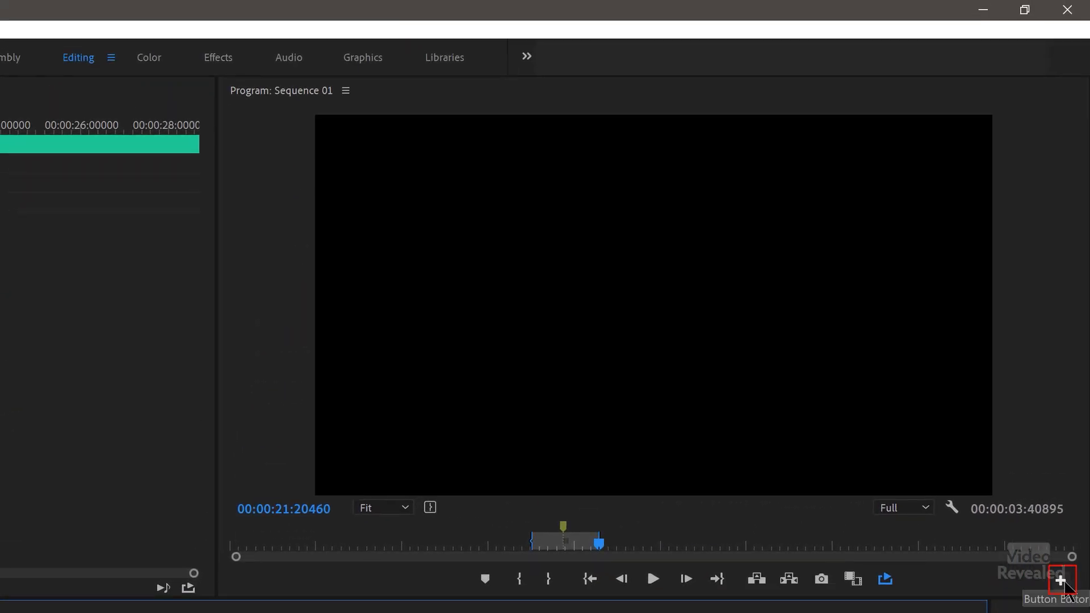
Look up the loop playback control in the Program monitor's Button Editor and play the marked range in a loop.
click(1061, 581)
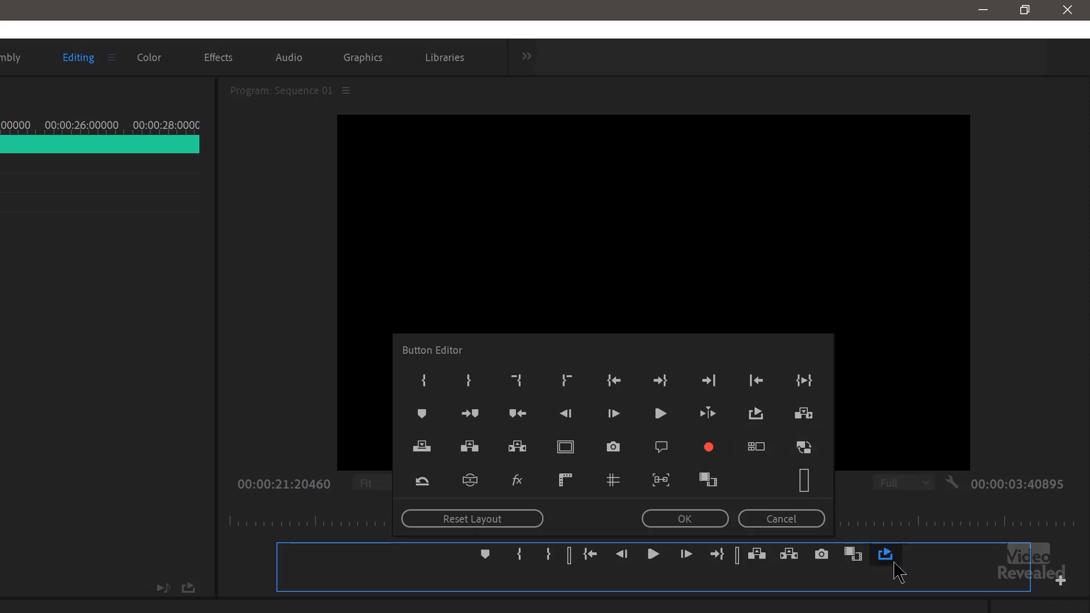
click(704, 519)
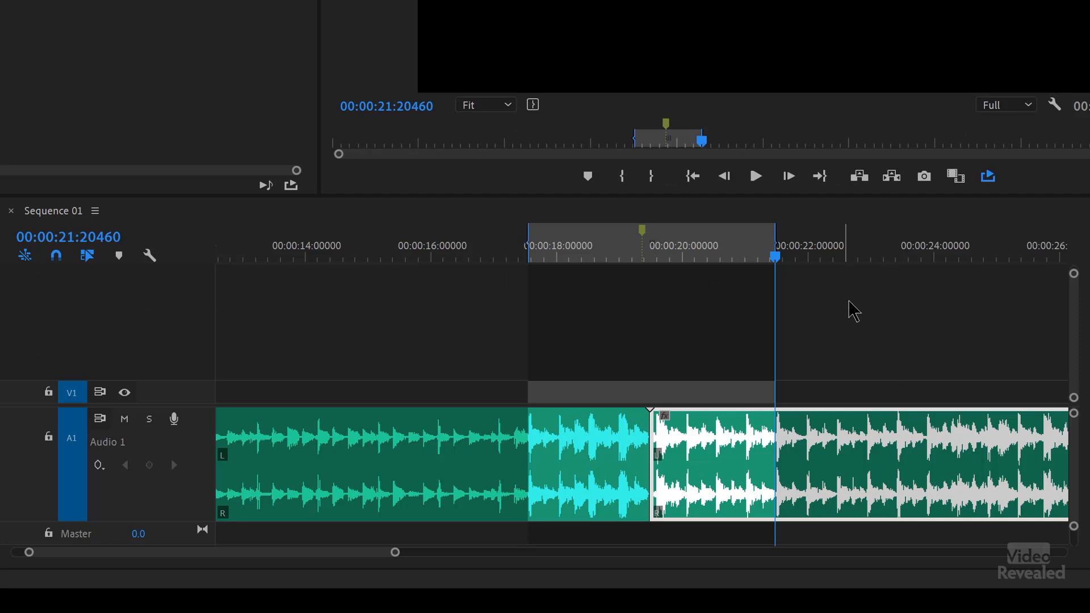
key(space)
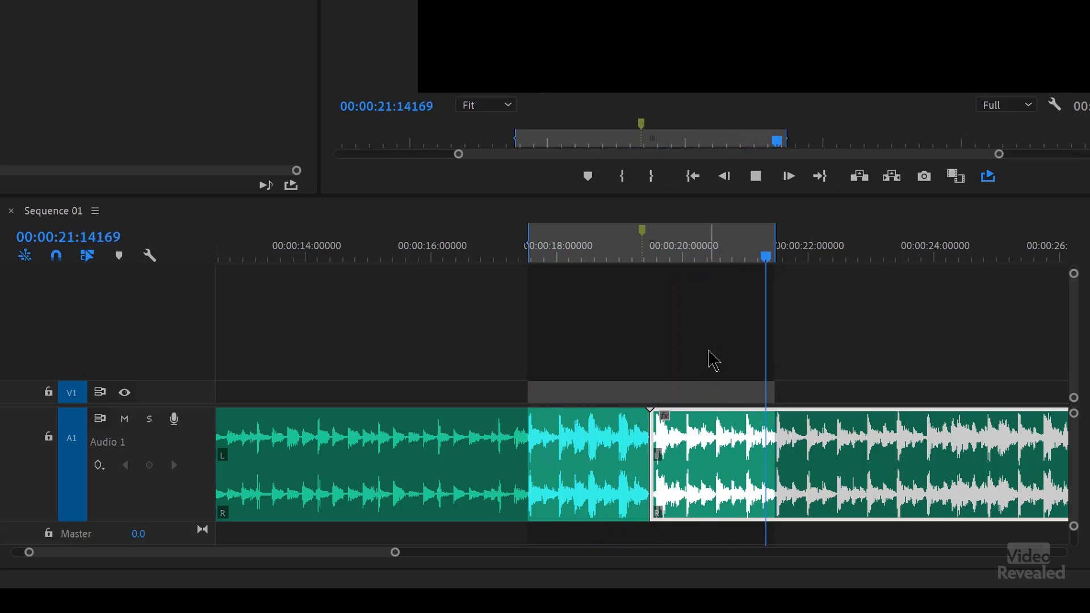
Stop playback and move the second clip earlier so that it starts at the sequence marker, overwriting the first clip's end.
click(848, 335)
key(=)
key(=)
key(=)
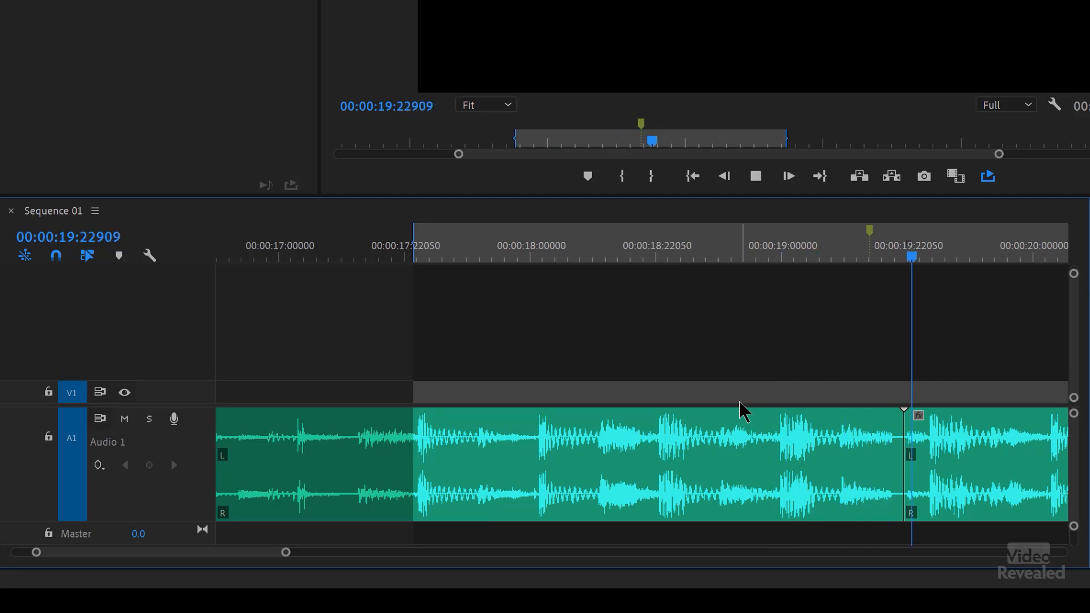
key(space)
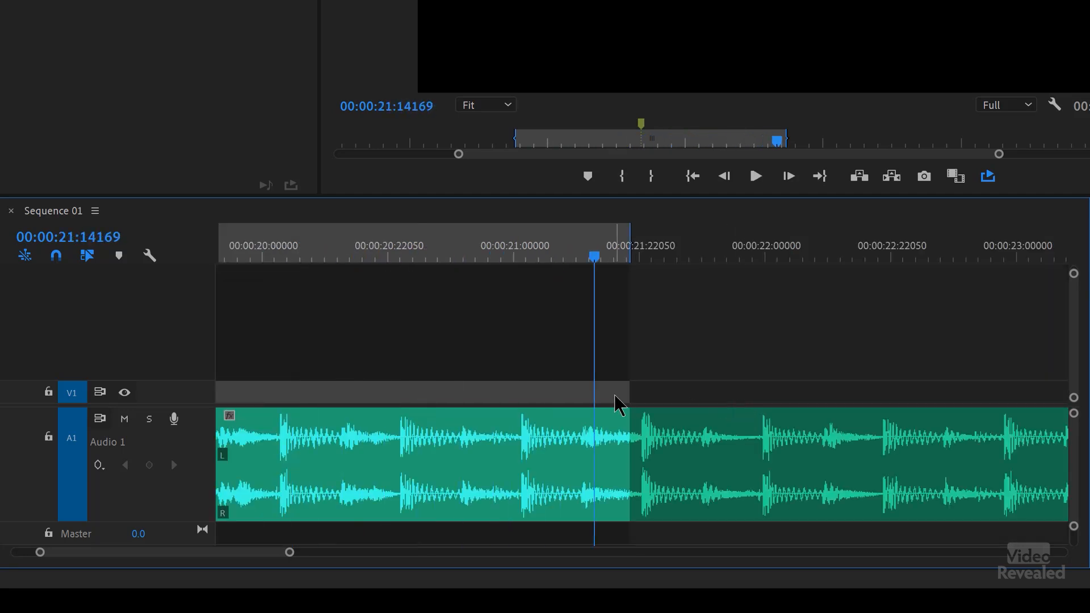
drag(412, 252, 120, 254)
drag(639, 437, 605, 440)
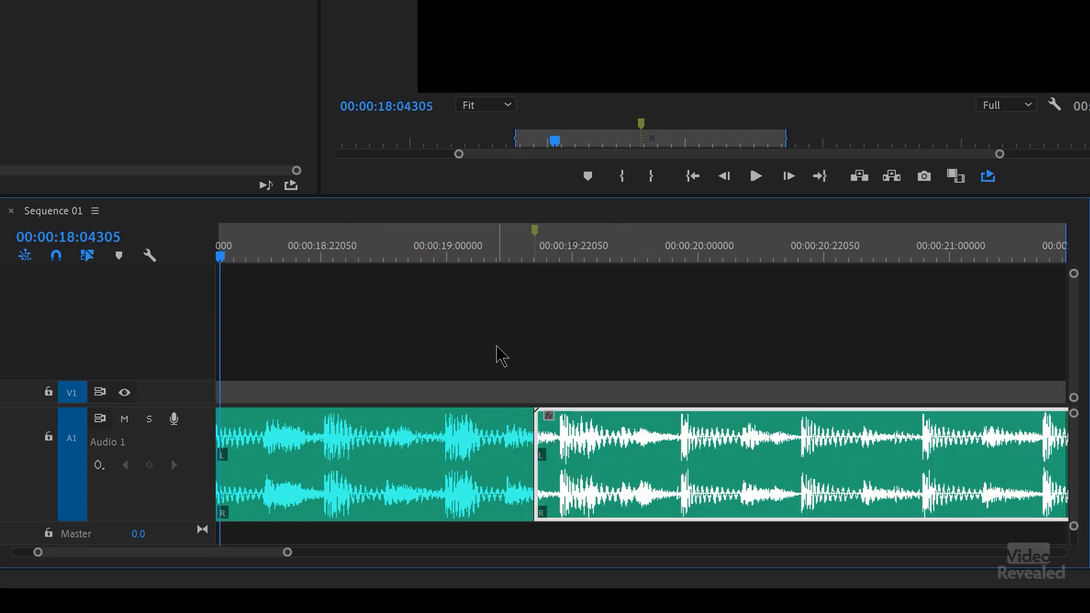
Play the marked range in a loop and move its Out point earlier to about 21.3 seconds.
key(space)
key(minus)
key(minus)
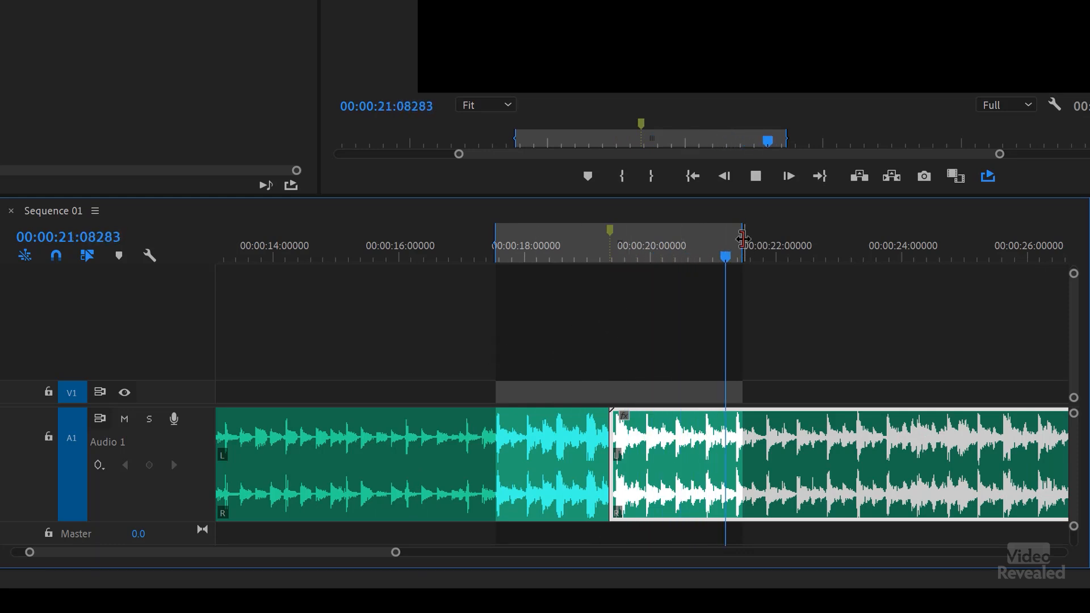
drag(742, 238, 733, 239)
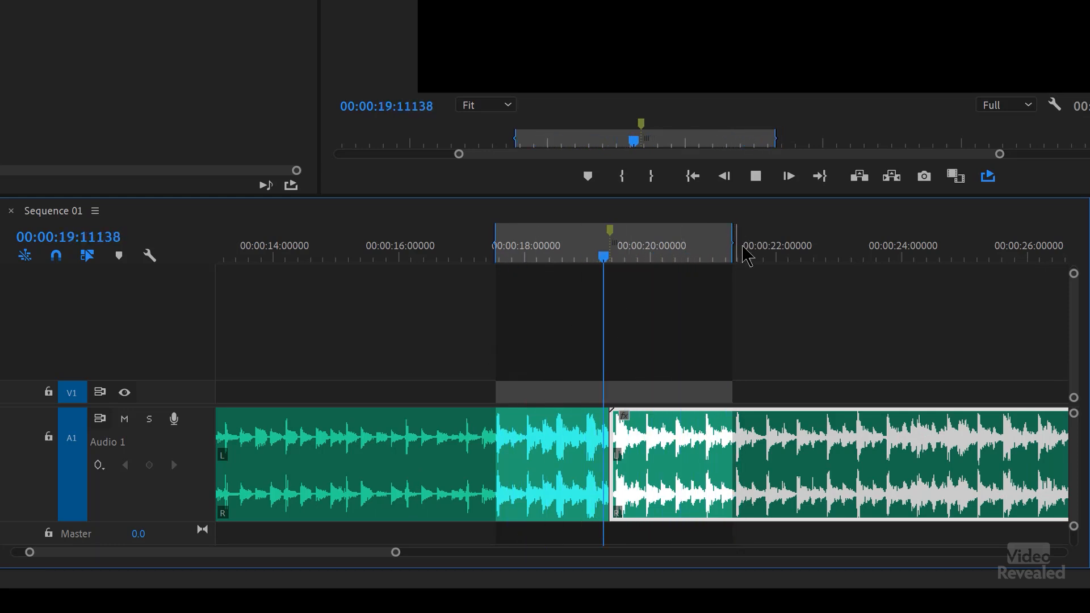
drag(732, 244, 725, 249)
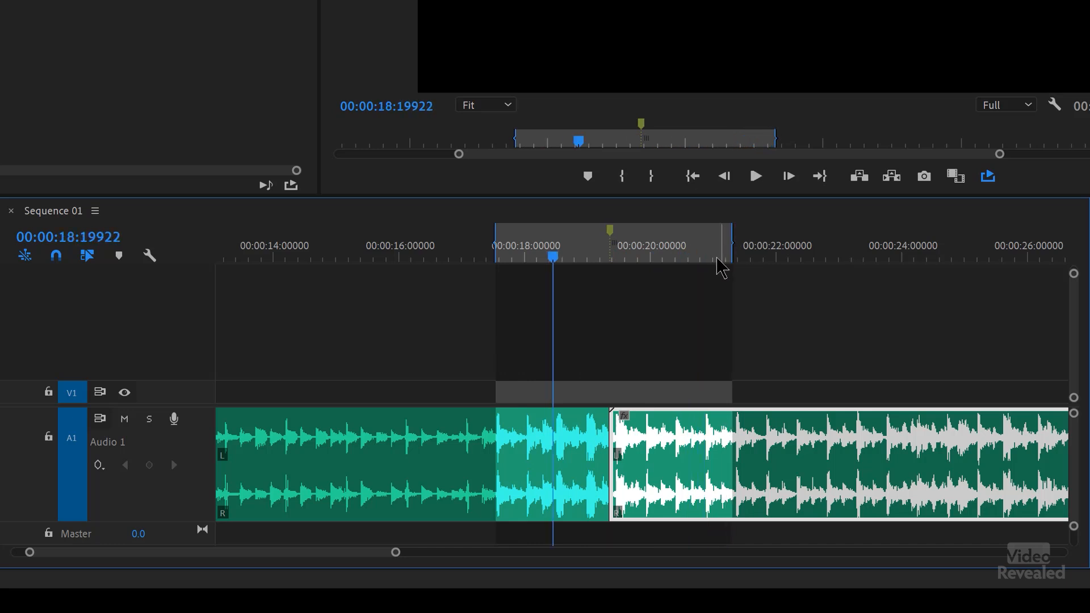
key(space)
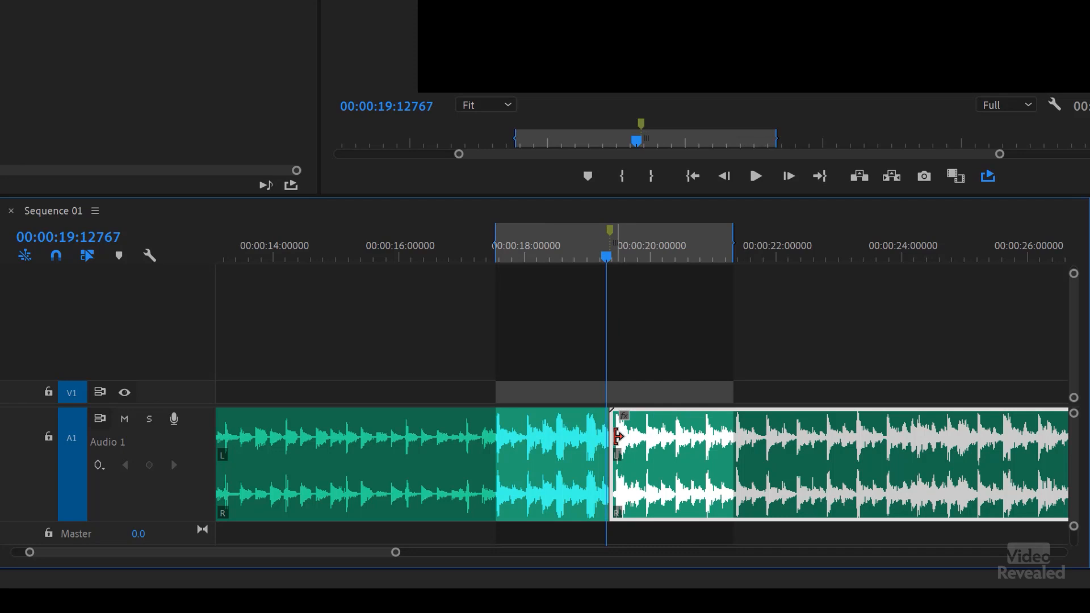
Apply a Constant Power audio crossfade at the start of the second clip, beginning at the cut.
click(618, 436)
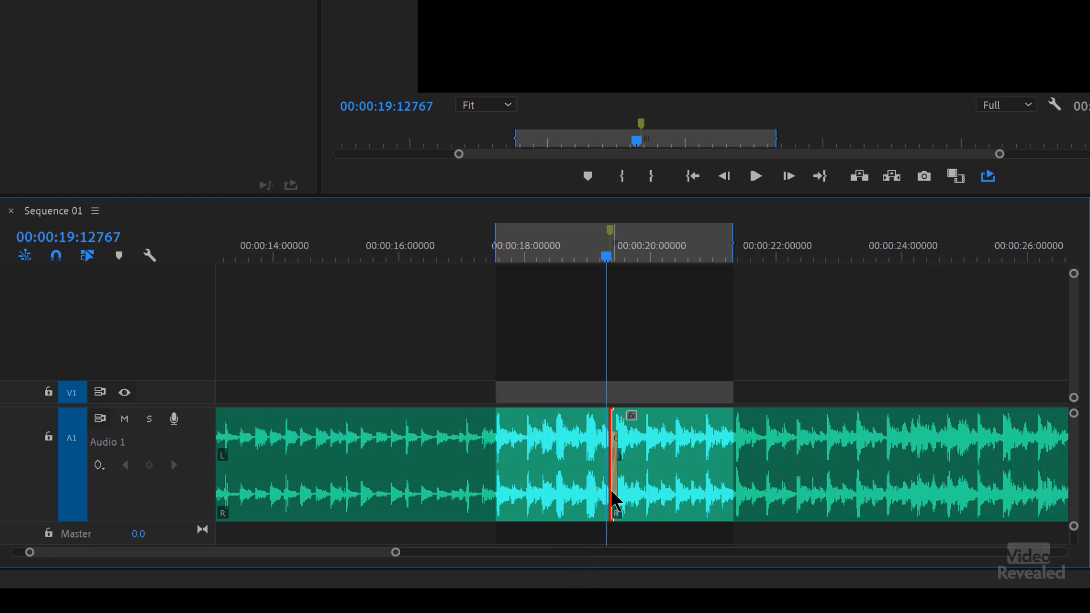
key(equal)
key(equal)
key(equal)
key(equal)
key(equal)
scroll(683, 452, down, 1)
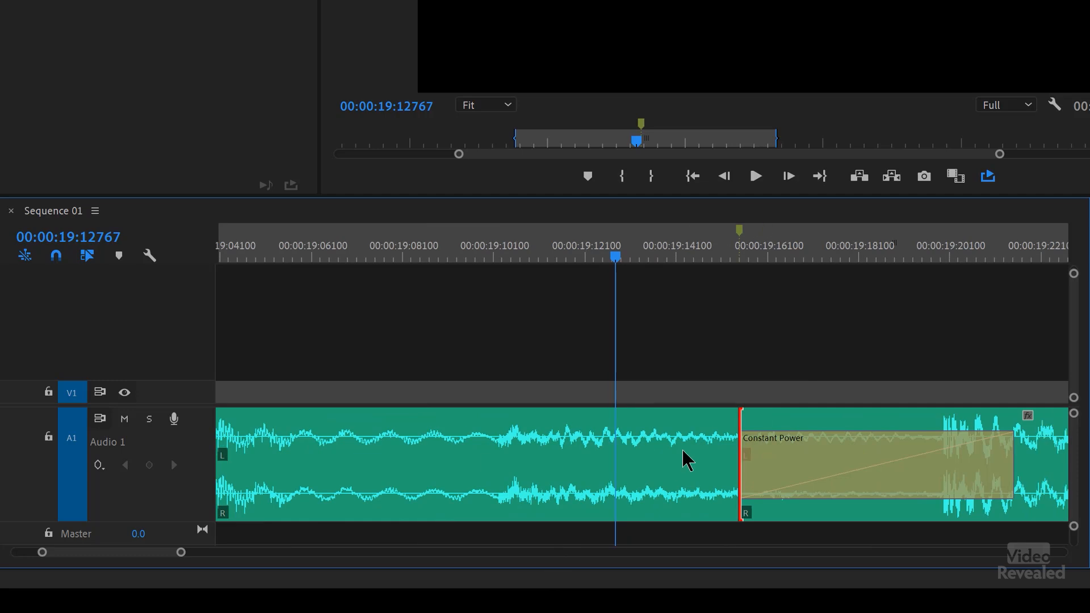
scroll(683, 460, down, 10)
Select the Constant Power transition and clear the sequence's In and Out points.
click(592, 486)
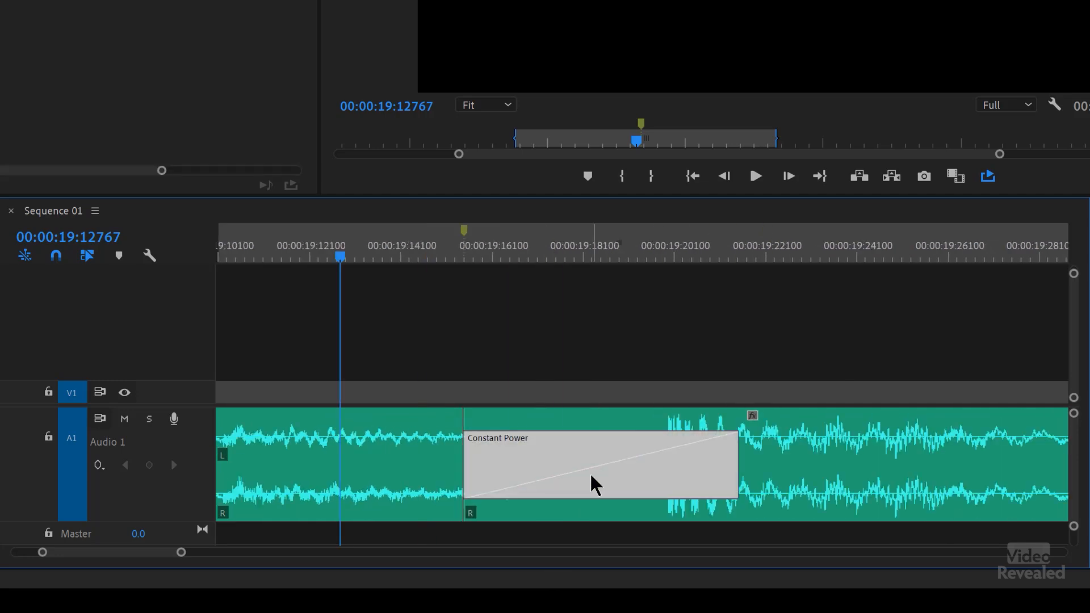
key(ctrl+shift+x)
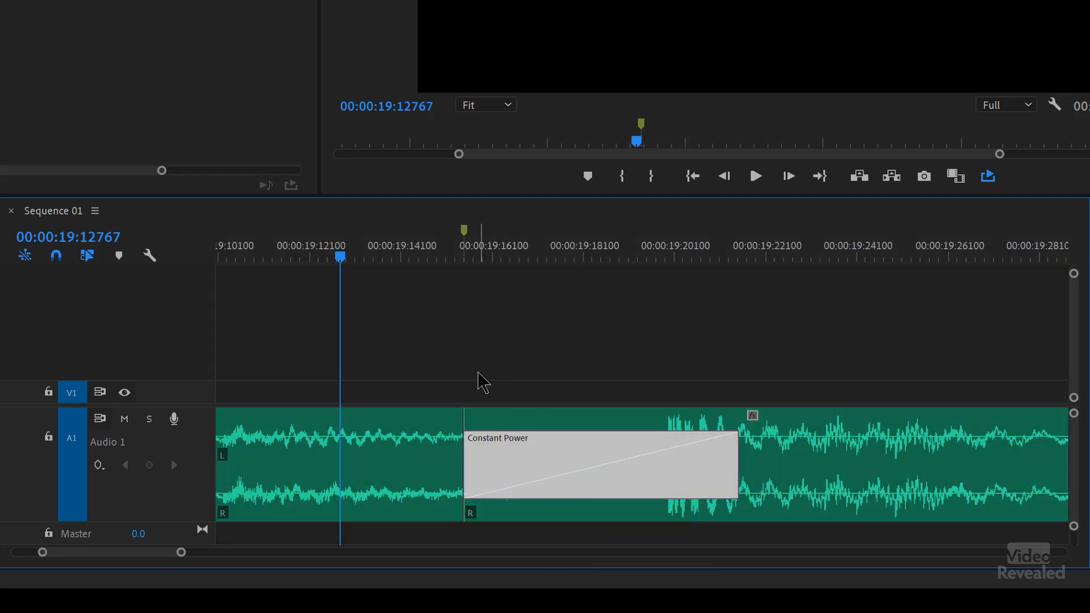
scroll(553, 429, up, 4)
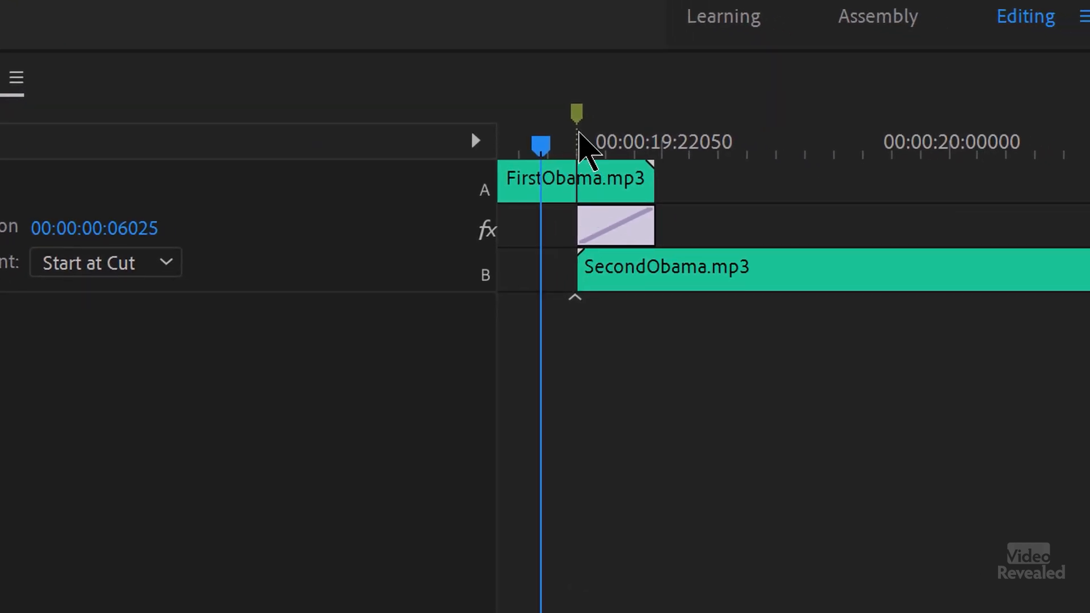
Set the Constant Power transition's alignment to Center at Cut, moving the Effect Controls playhead earlier than the transition.
drag(511, 140, 505, 162)
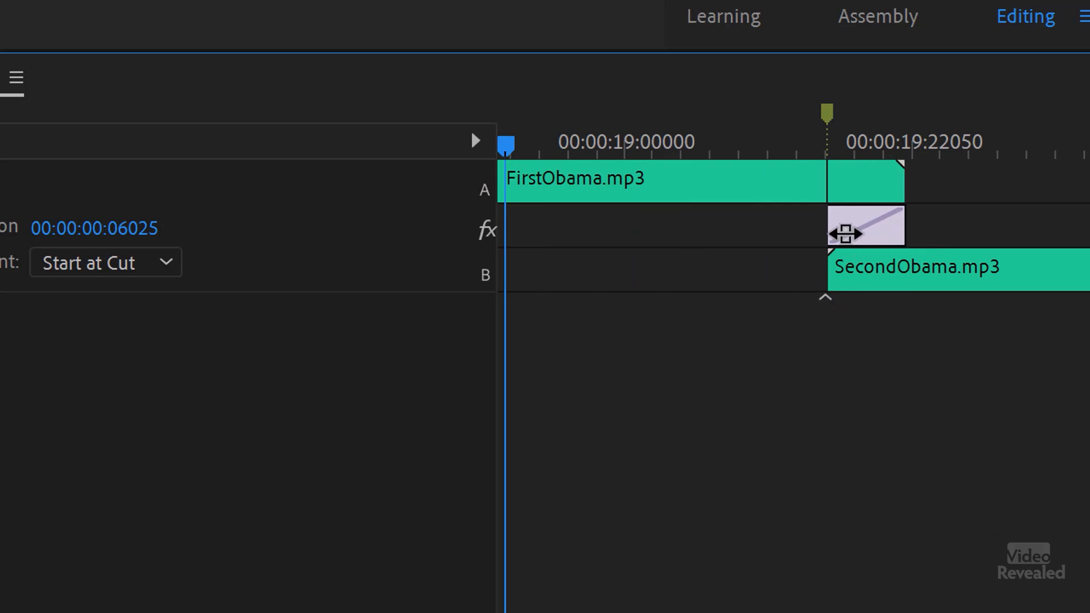
click(155, 267)
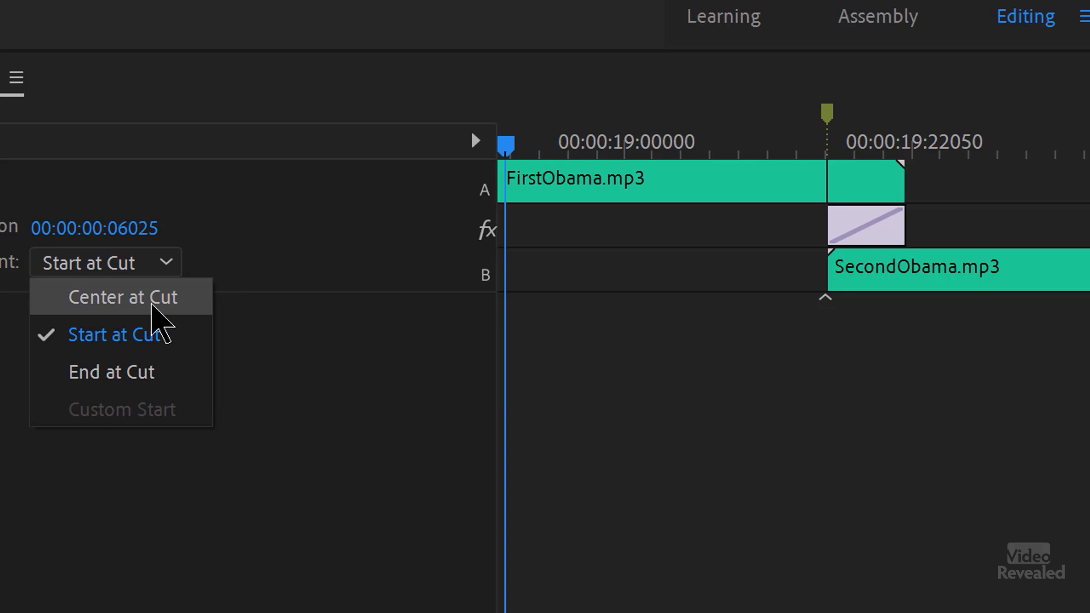
click(153, 308)
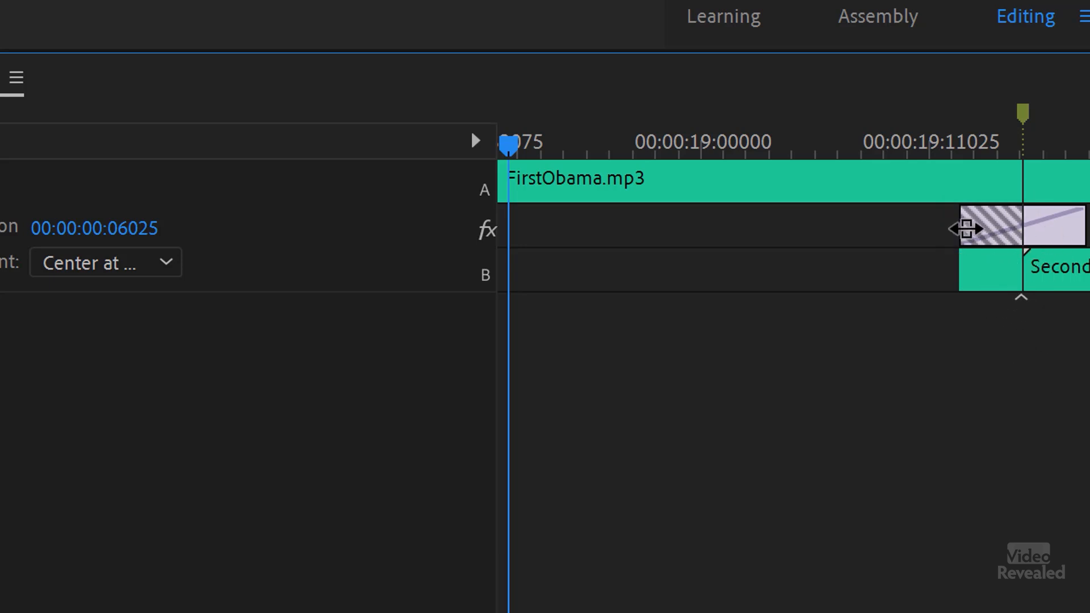
Shorten the Constant Power transition to 00:00:00:05207, try End at Cut alignment, and set it to Start at Cut.
mouse_move(964, 225)
mouse_down()
mouse_move(832, 221)
mouse_move(951, 240)
mouse_up()
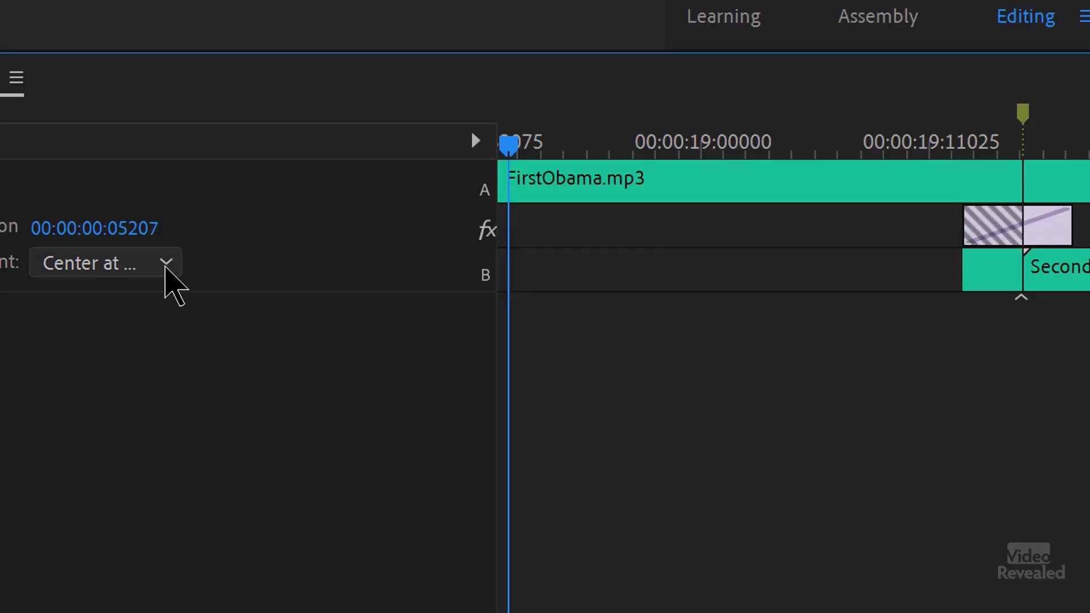
click(162, 267)
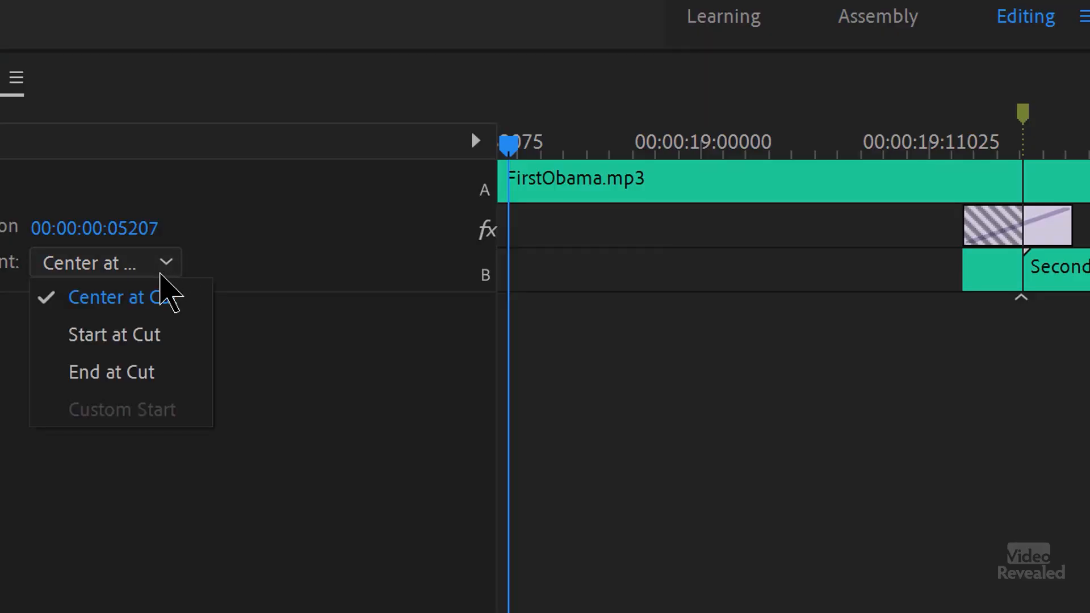
click(146, 372)
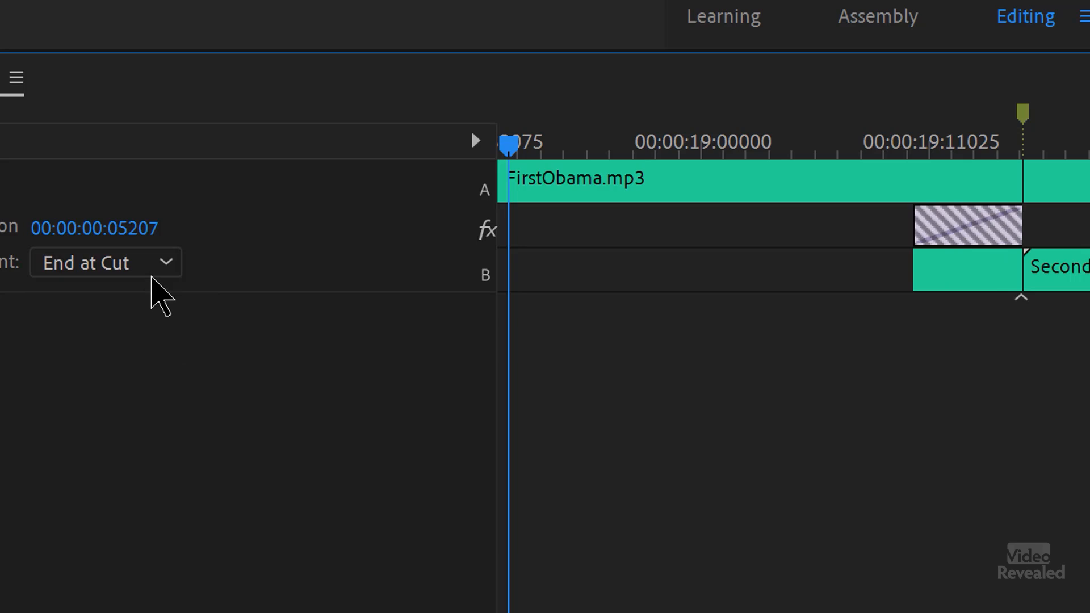
click(149, 271)
click(141, 334)
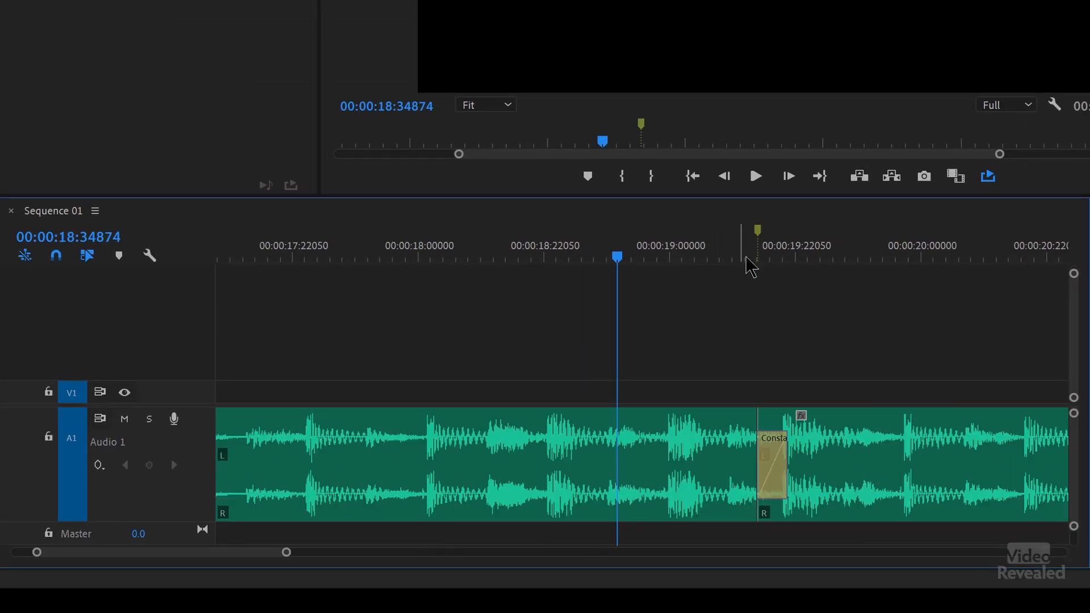
Place the playhead just before the cut at 00:00:19:13934 and select the Constant Power transition in the timeline.
drag(746, 258, 750, 258)
key(=)
click(735, 462)
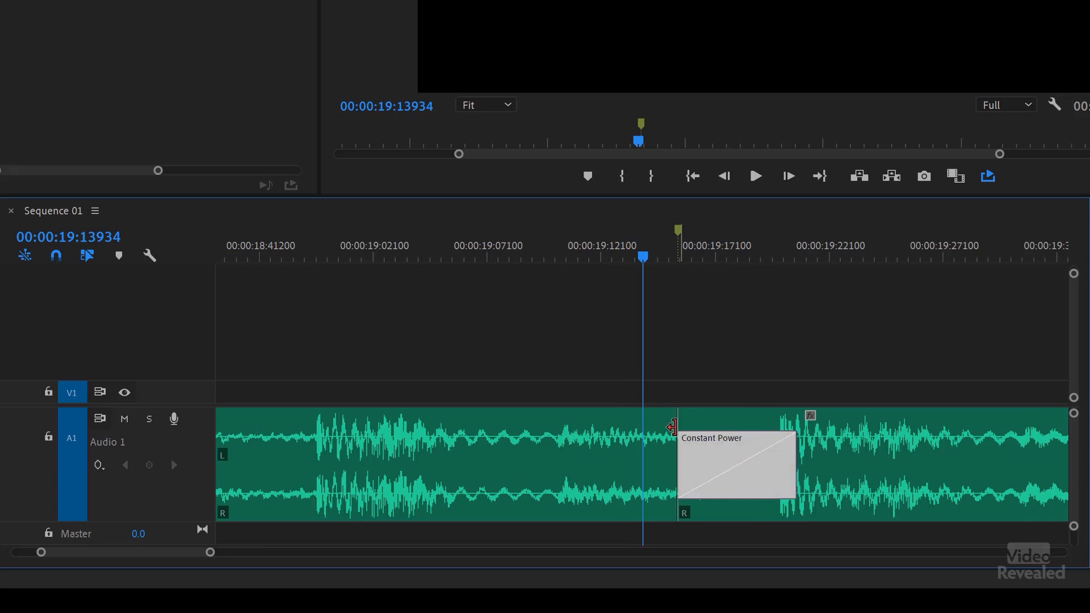
Play the sequence twice from a couple of seconds before the cut to listen to the crossfade.
key(minus)
key(minus)
key(minus)
key(minus)
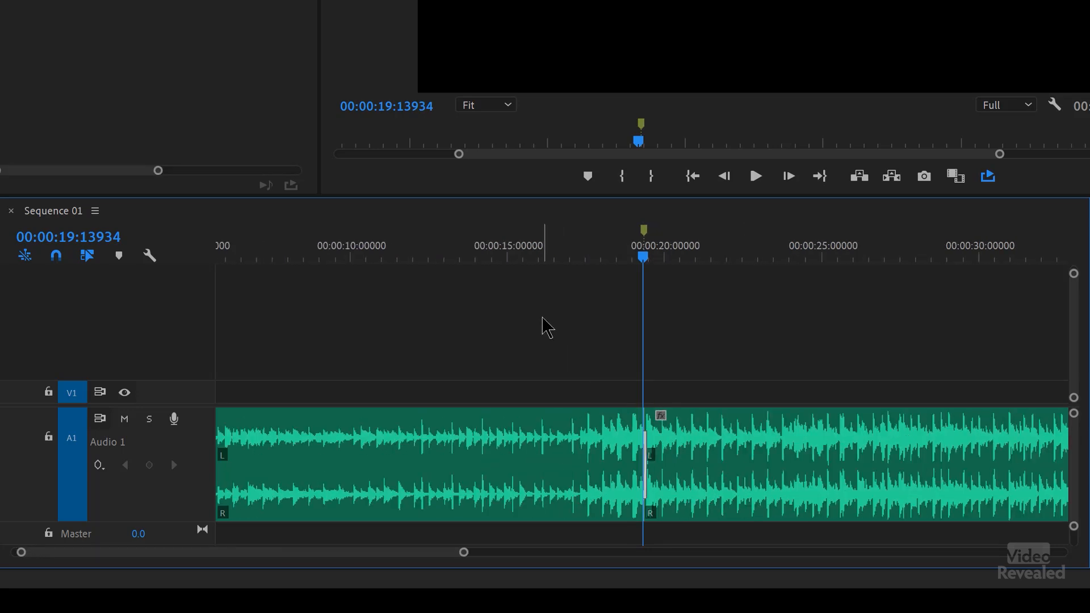
click(568, 261)
key(space)
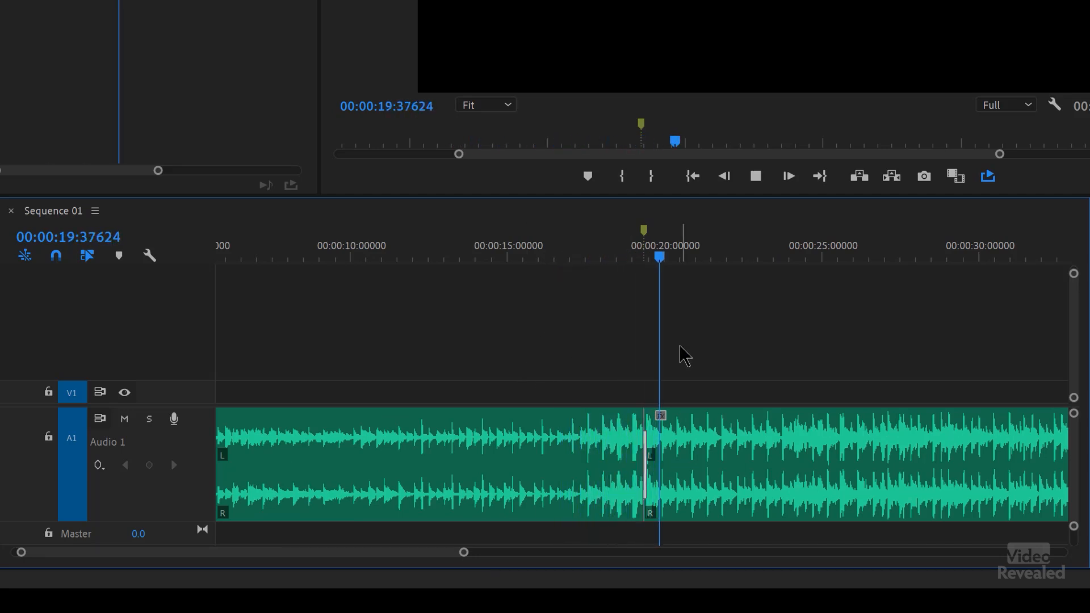
click(572, 265)
key(space)
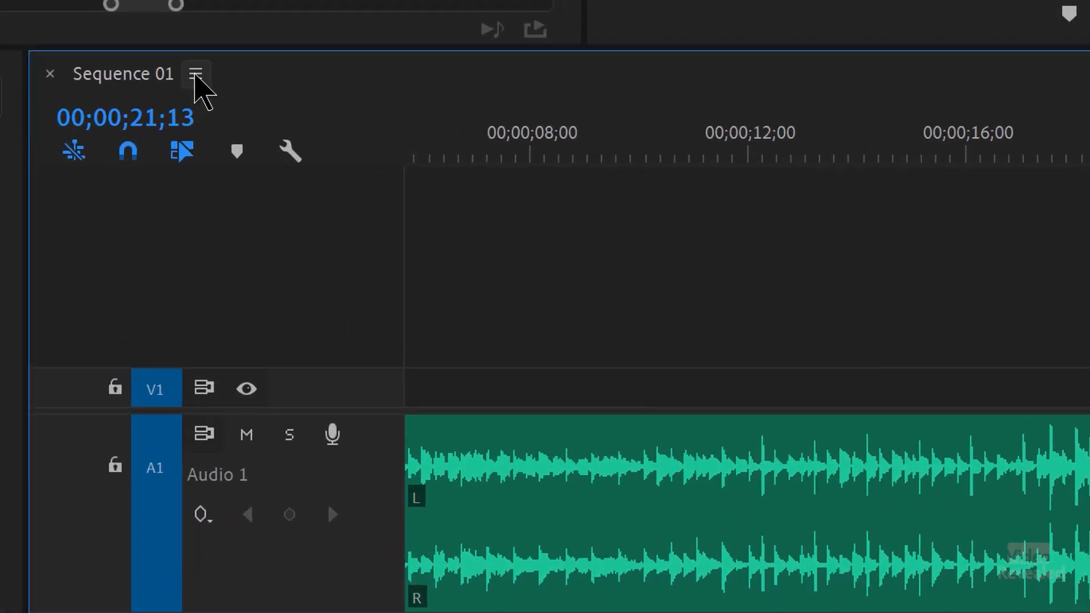
Show audio time units in the timeline and place the playhead shortly before the cut at 00:00:19:12002.
click(109, 187)
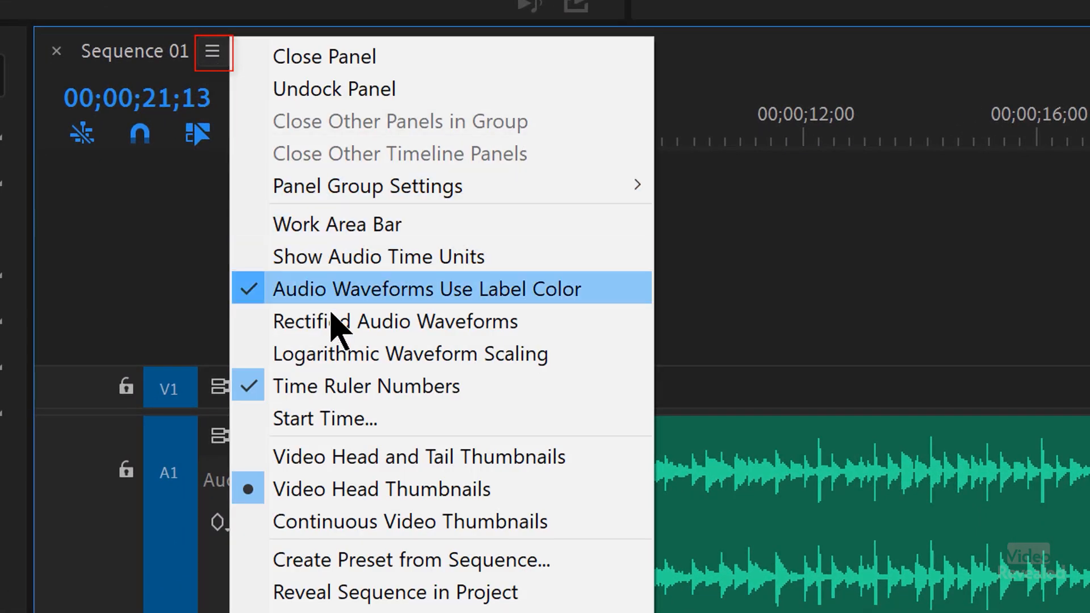
click(507, 258)
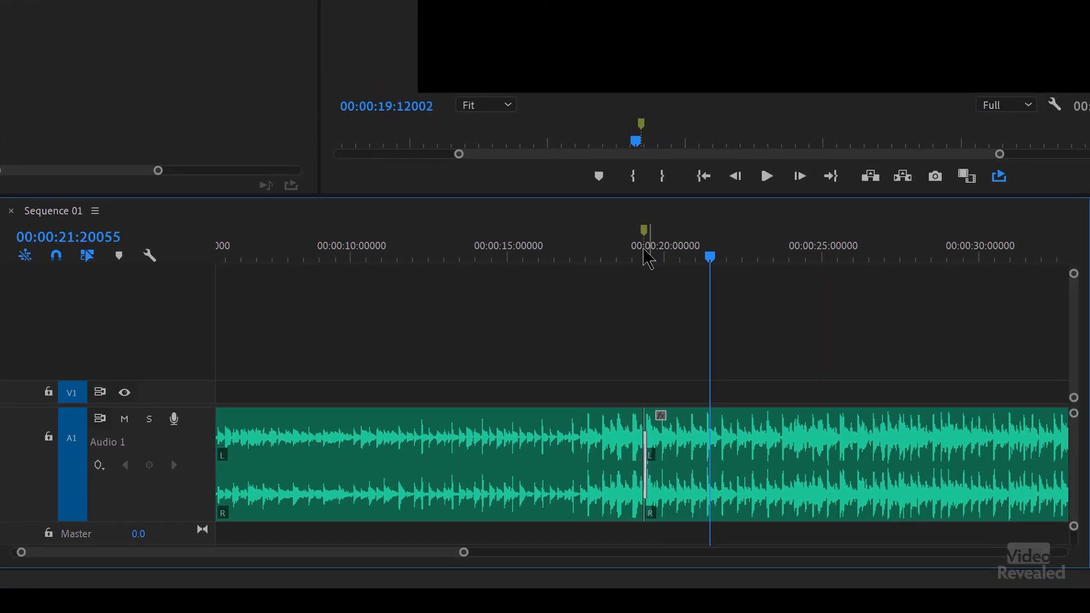
click(646, 253)
click(643, 254)
Examine the waveform before the cut at audio-sample precision, placing the playhead at 00:00:19:12035 and 00:00:19:14188.
key(equal)
key(equal)
key(equal)
key(equal)
key(equal)
key(equal)
key(equal)
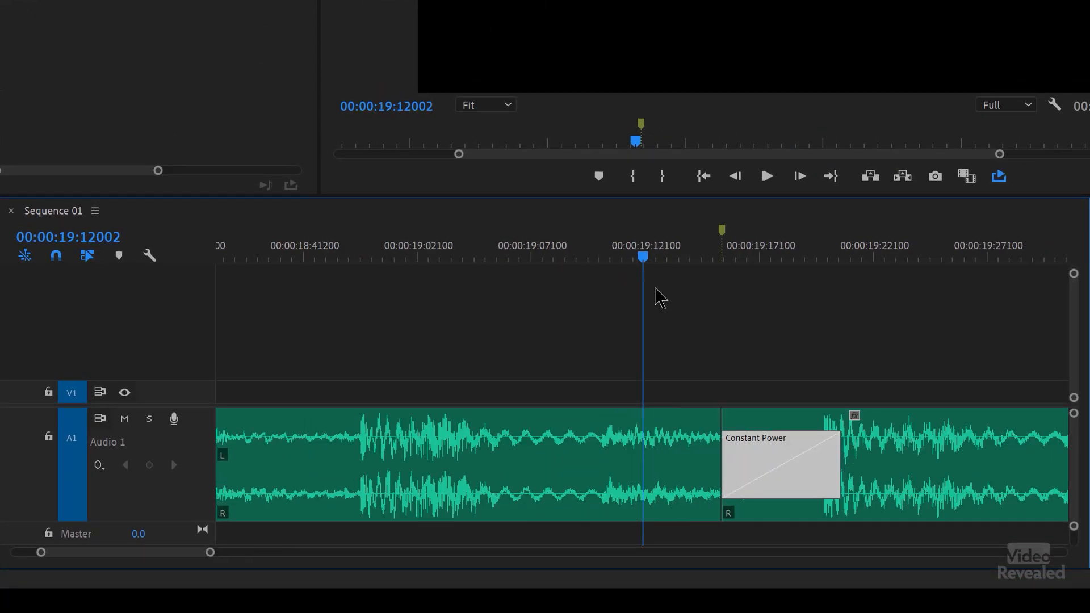
key(equal)
click(649, 257)
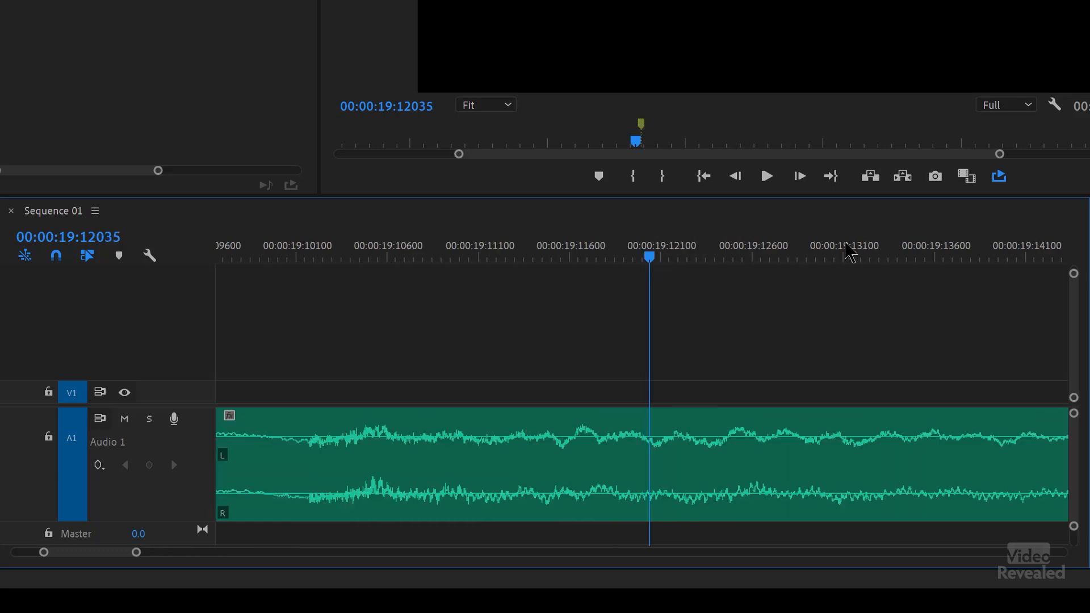
click(1042, 255)
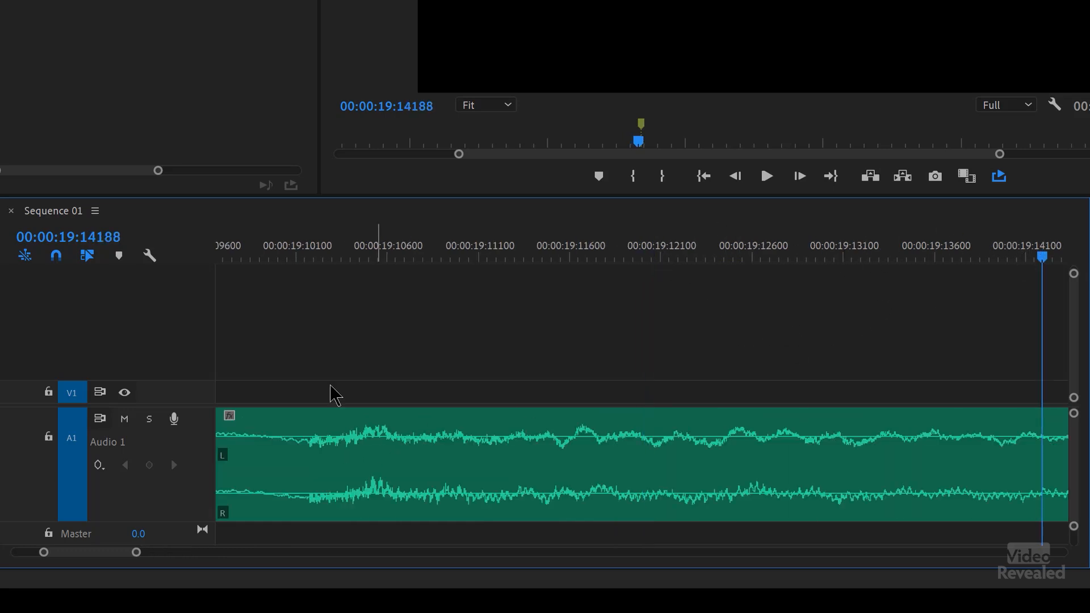
Place the playhead just past the cut at 00:00:19:15475 and move the second clip a few audio samples earlier.
drag(104, 552, 104, 554)
key(equal)
key(equal)
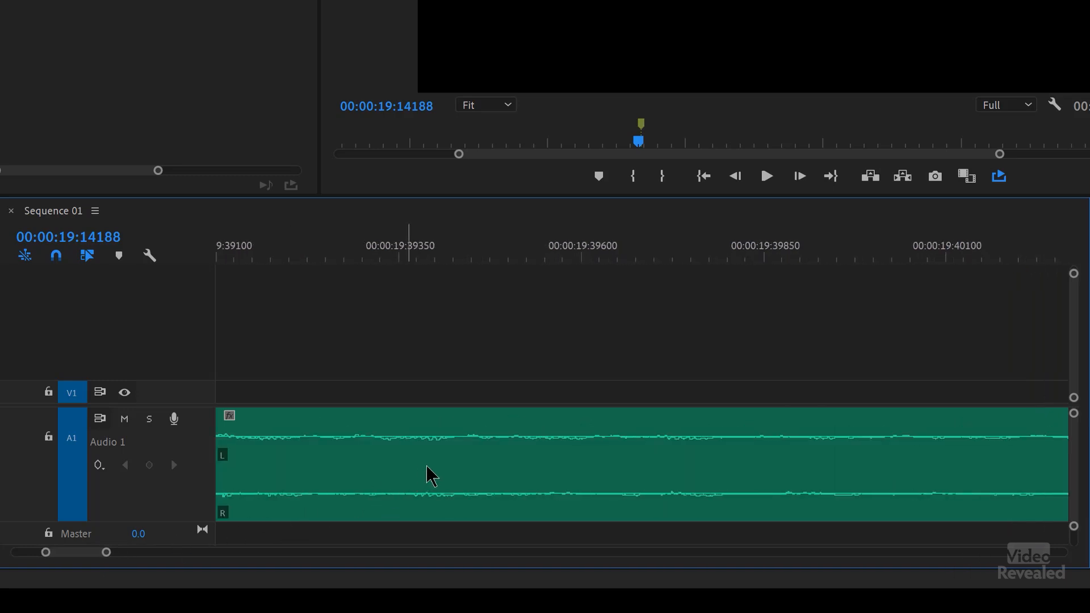
key(Down)
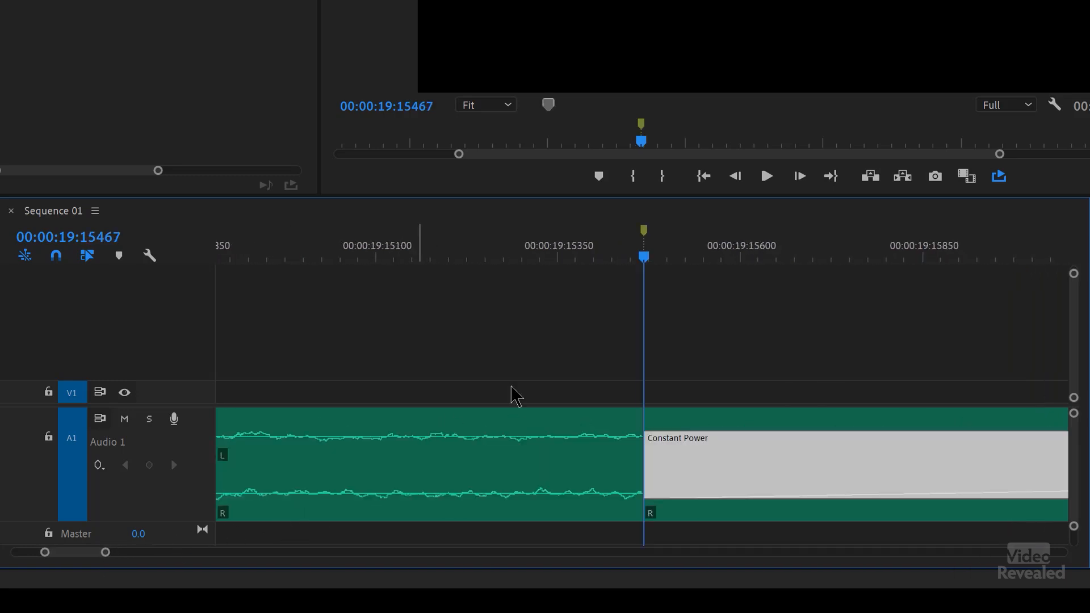
drag(647, 257, 653, 258)
drag(677, 417, 647, 432)
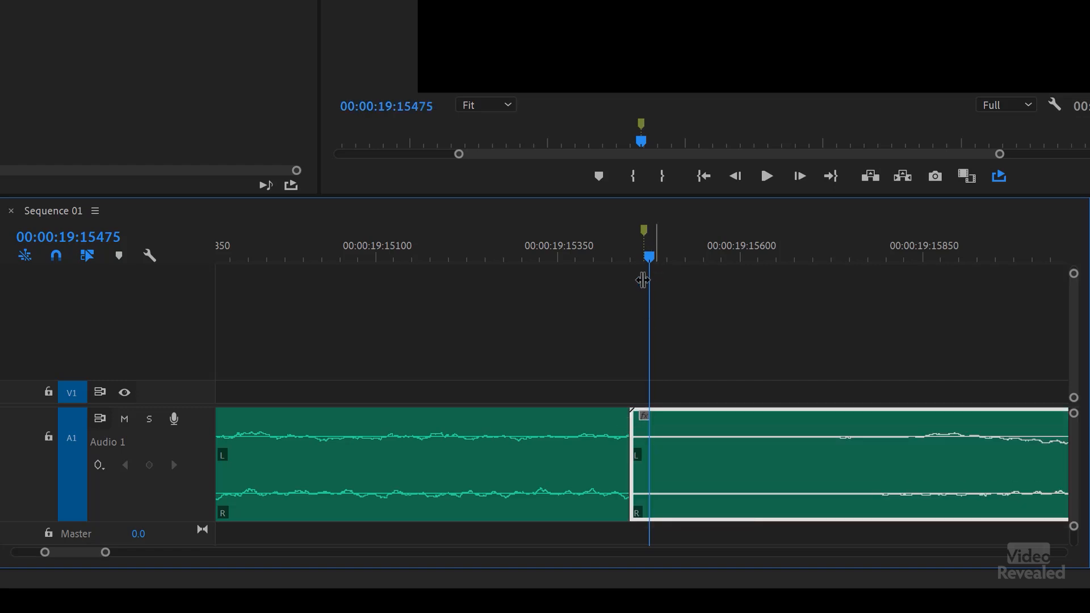
Turn off audio time units for the sequence and shift the second clip slightly earlier in frame-based time.
click(96, 212)
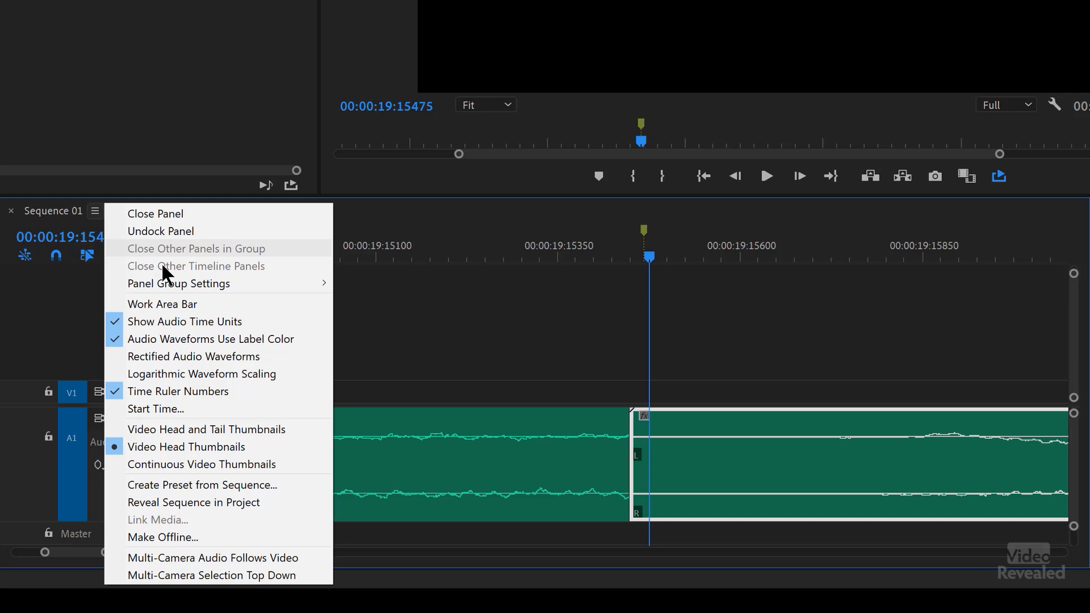
click(220, 322)
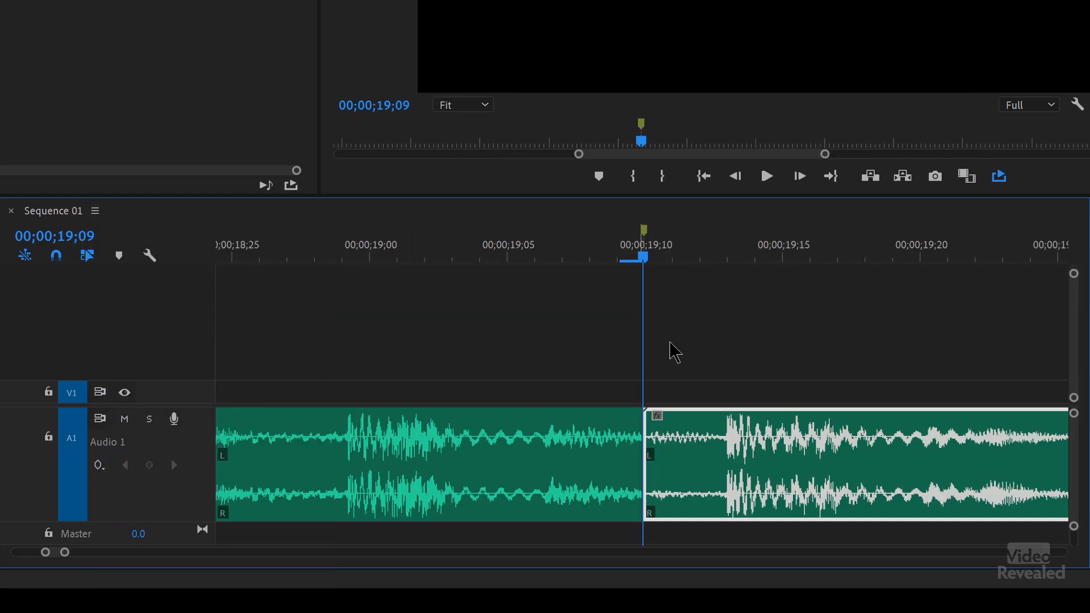
drag(680, 439, 648, 438)
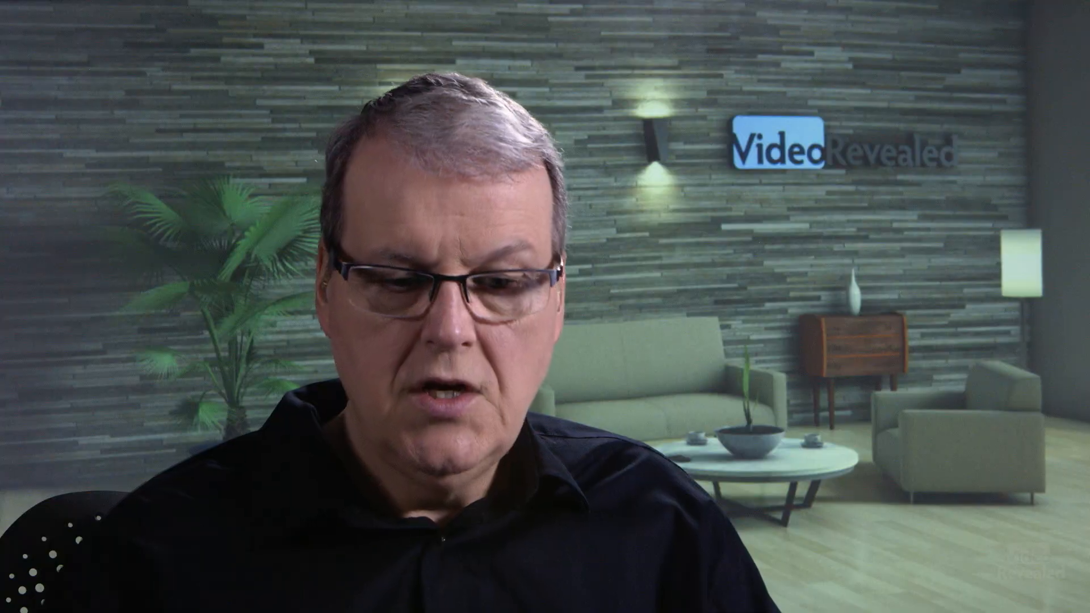